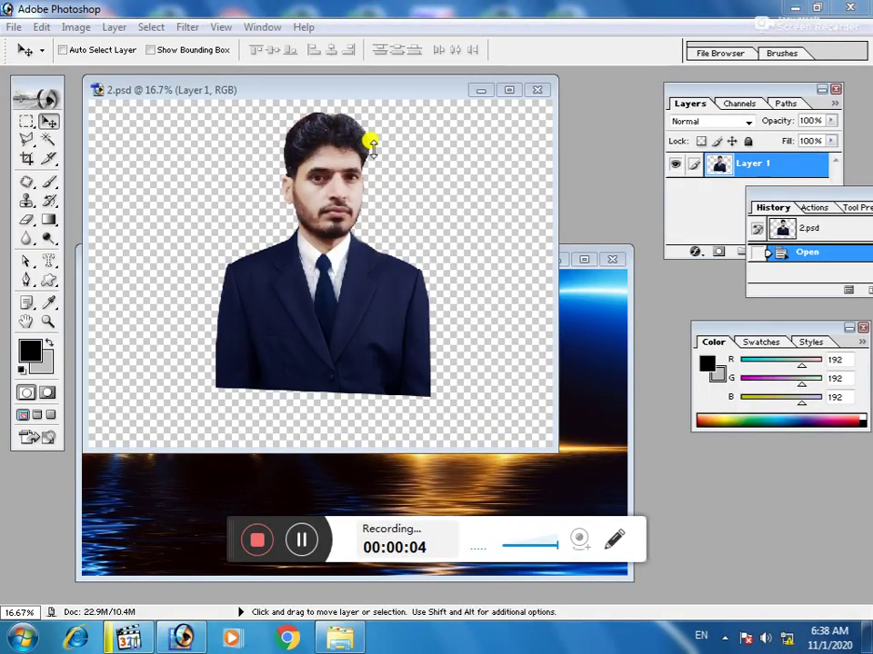
Step: Move the 2.psd portrait window aside and maximize the light-streak image window to fill the workspace
{"action": "mouse_move", "coordinate": [327, 92]}
{"action": "left_mouse_down"}
{"action": "mouse_move", "coordinate": [518, 154]}
{"action": "mouse_move", "coordinate": [467, 176]}
{"action": "left_mouse_up"}
{"action": "left_click", "coordinate": [195, 259]}
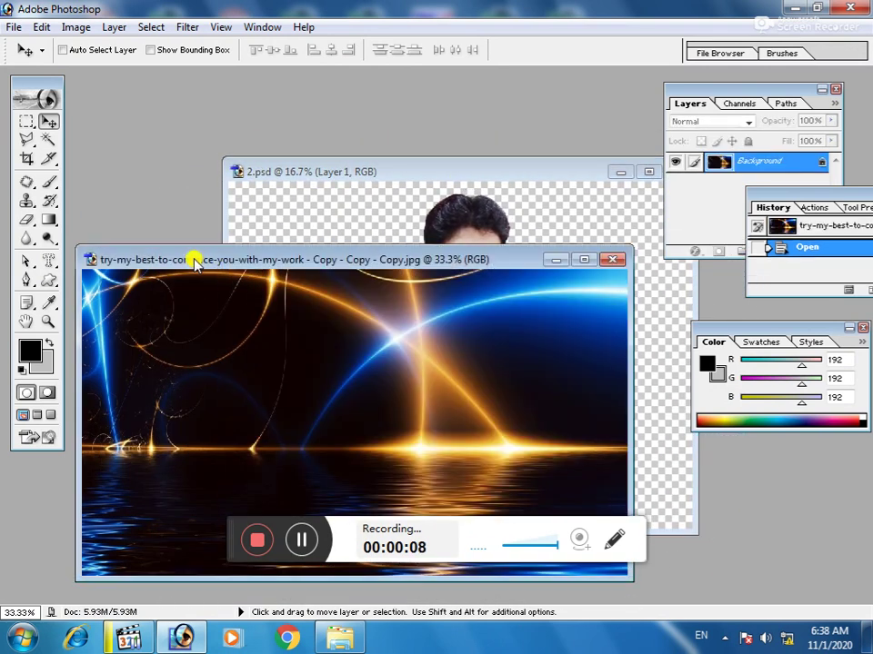
{"action": "mouse_move", "coordinate": [224, 259]}
{"action": "left_mouse_down"}
{"action": "mouse_move", "coordinate": [357, 218]}
{"action": "mouse_move", "coordinate": [264, 175]}
{"action": "mouse_move", "coordinate": [228, 177]}
{"action": "left_mouse_up"}
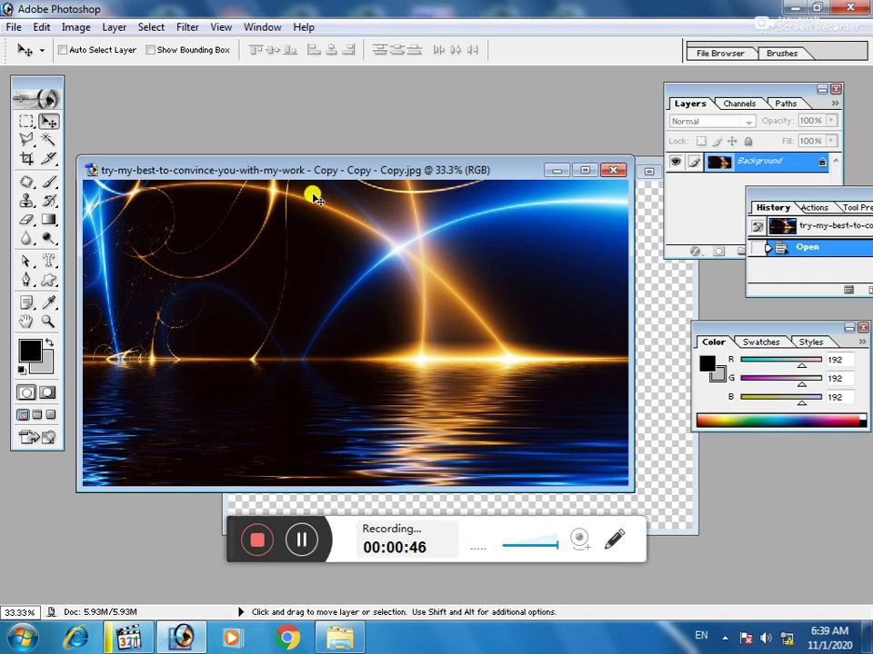
{"action": "left_click", "coordinate": [585, 170]}
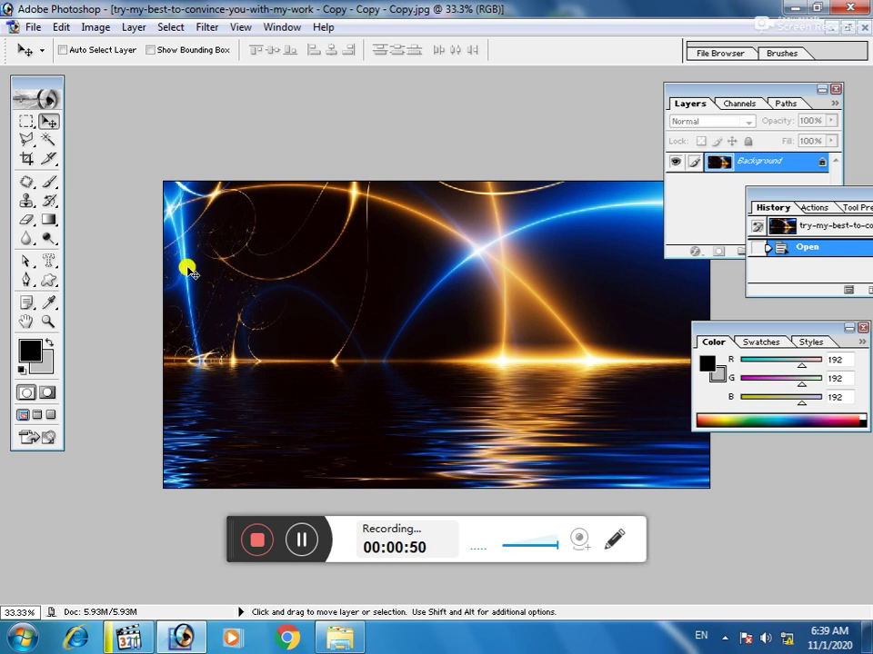
Step: Blur the light-streak background with a Gaussian Blur of about 29.6 px radius
{"action": "left_click", "coordinate": [201, 30]}
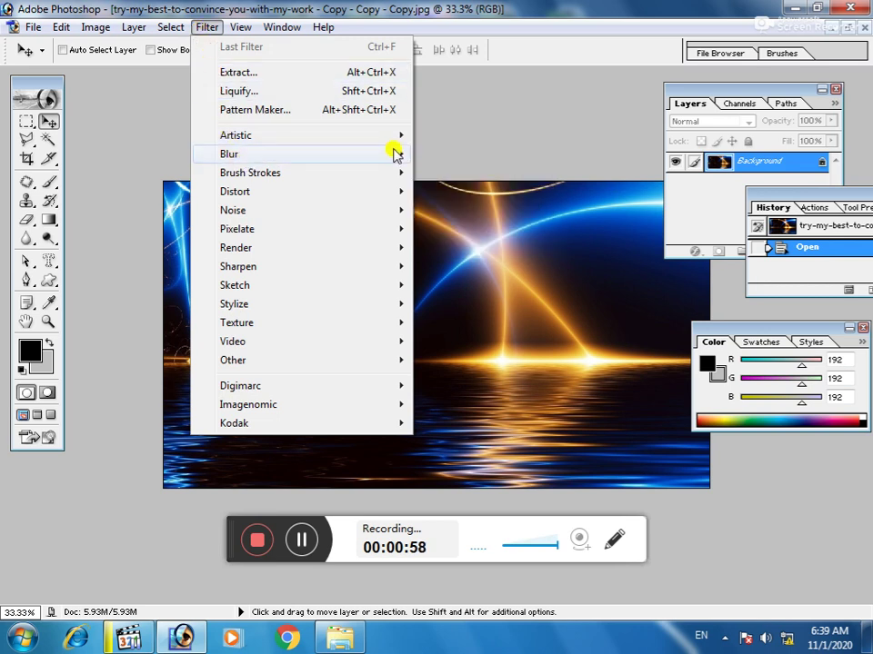
{"action": "mouse_move", "coordinate": [229, 154]}
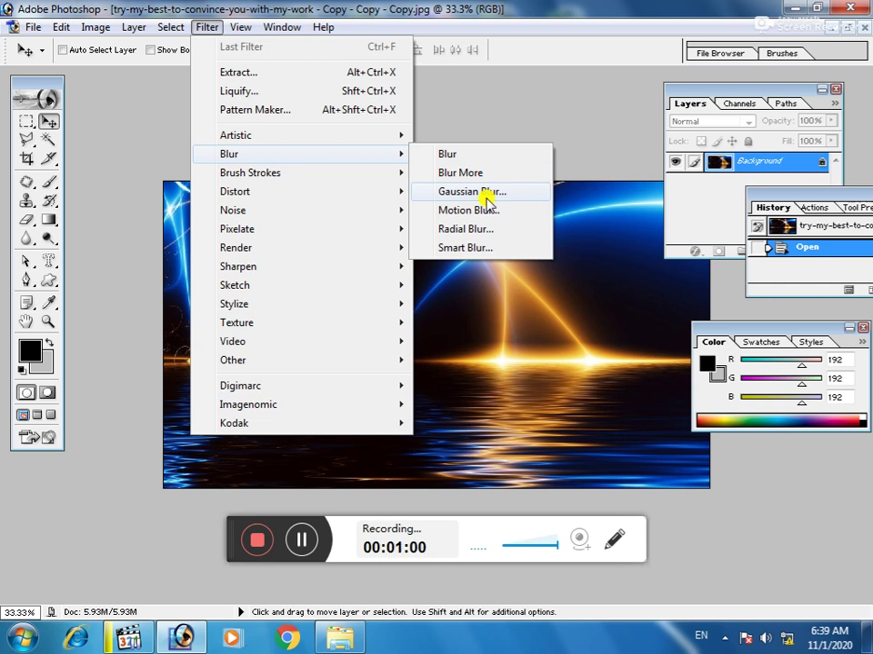
{"action": "left_click", "coordinate": [486, 196]}
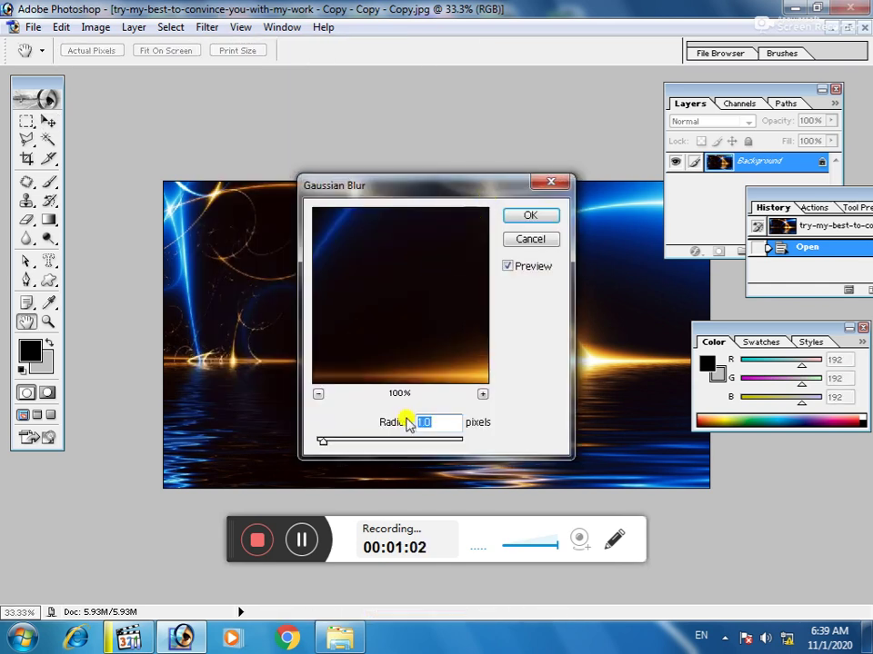
{"action": "left_click_drag", "start_coordinate": [321, 443], "coordinate": [370, 441]}
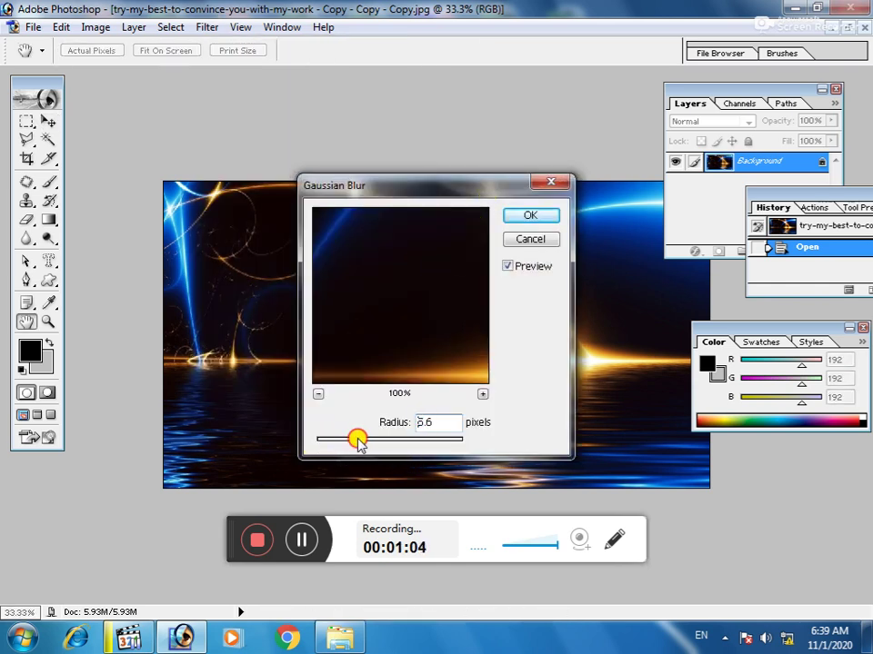
{"action": "mouse_move", "coordinate": [371, 443]}
{"action": "left_mouse_down"}
{"action": "mouse_move", "coordinate": [410, 446]}
{"action": "mouse_move", "coordinate": [390, 443]}
{"action": "left_mouse_up"}
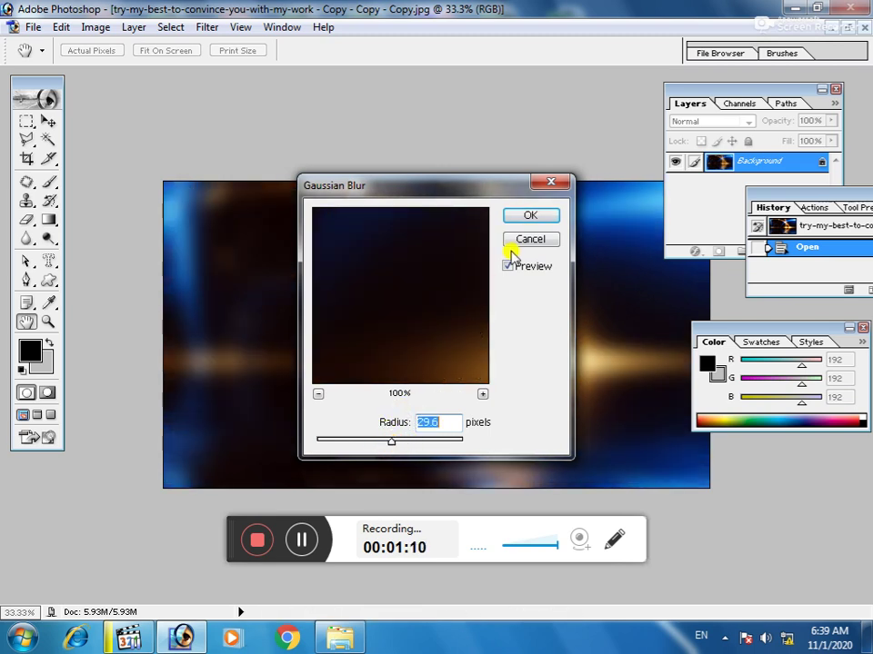
{"action": "left_click_drag", "start_coordinate": [491, 200], "coordinate": [274, 245]}
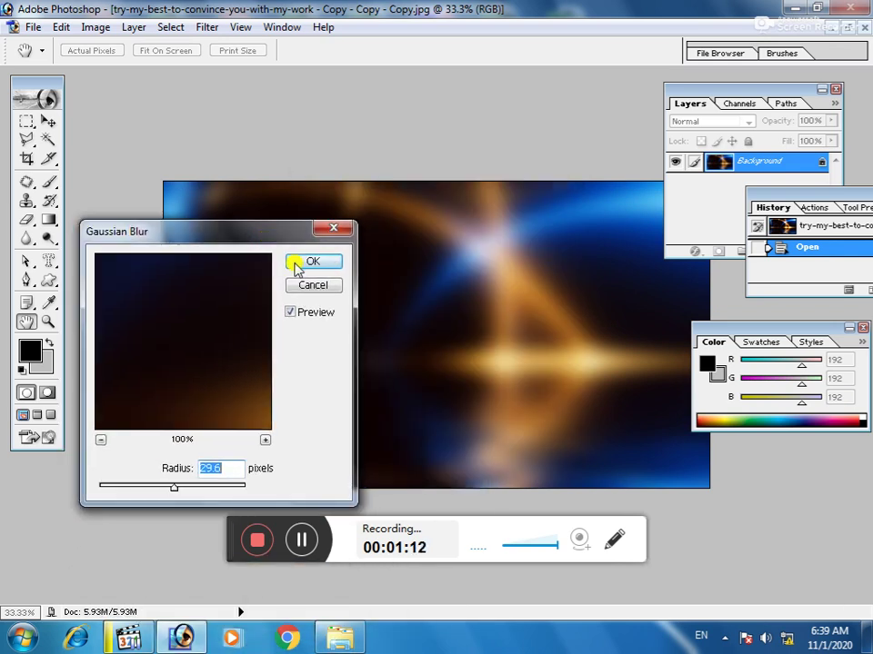
{"action": "left_click", "coordinate": [306, 261]}
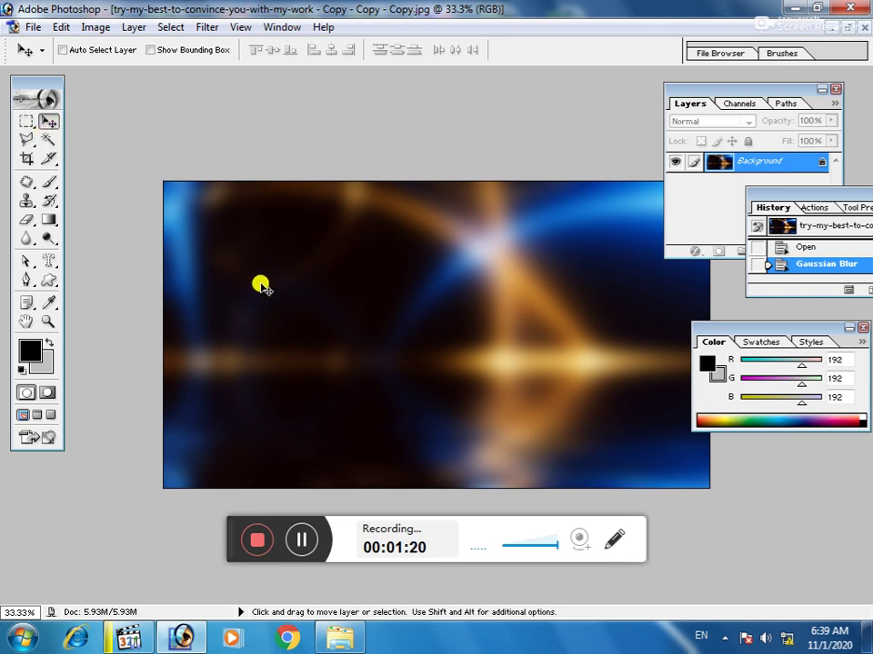
{"action": "left_click", "coordinate": [26, 120]}
Step: Draw a tall rectangle left of centre, fill it yellow from Swatches, and duplicate it to Layer 1
{"action": "left_click_drag", "start_coordinate": [264, 246], "coordinate": [380, 394]}
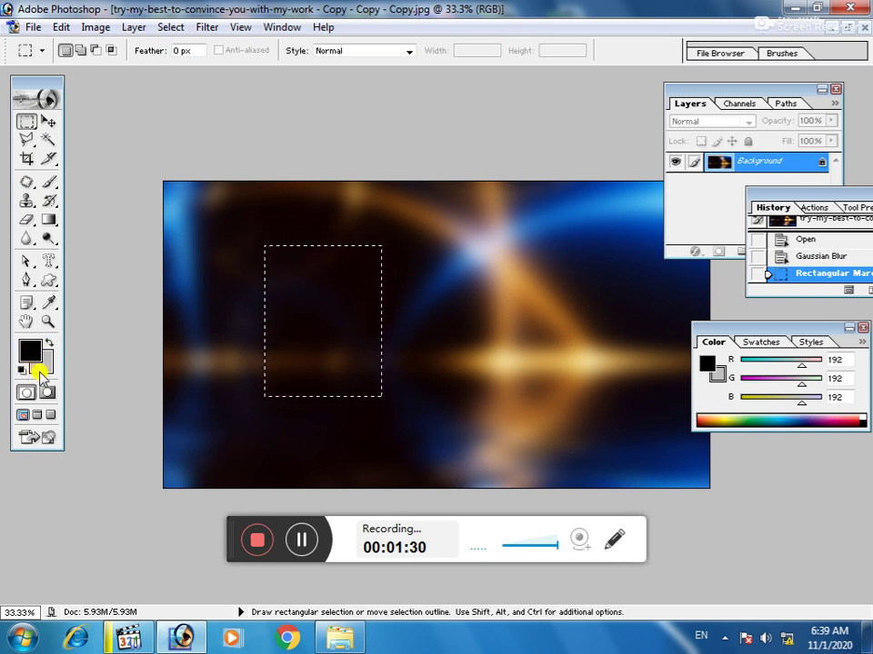
{"action": "left_click", "coordinate": [757, 343]}
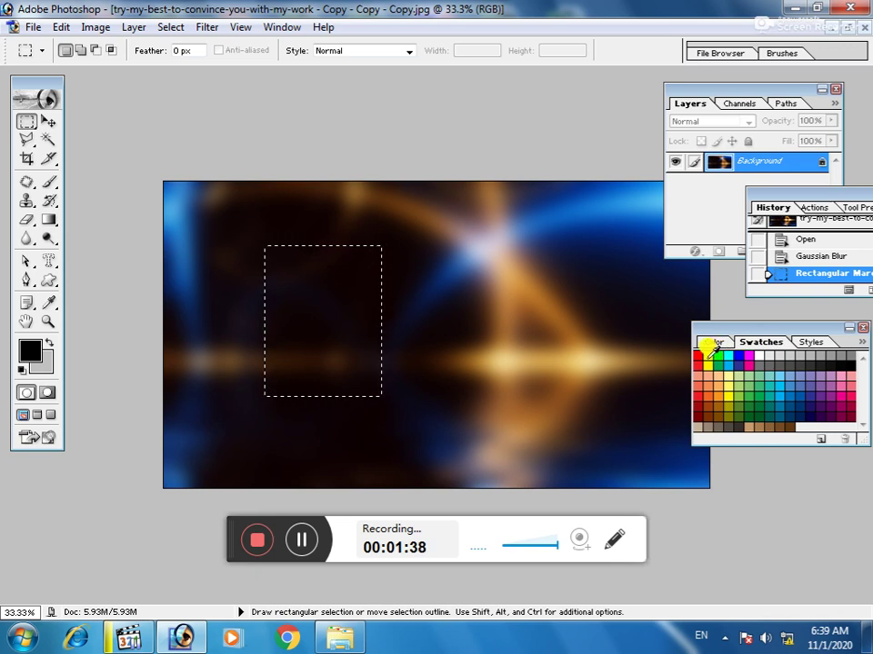
{"action": "left_click", "coordinate": [708, 355]}
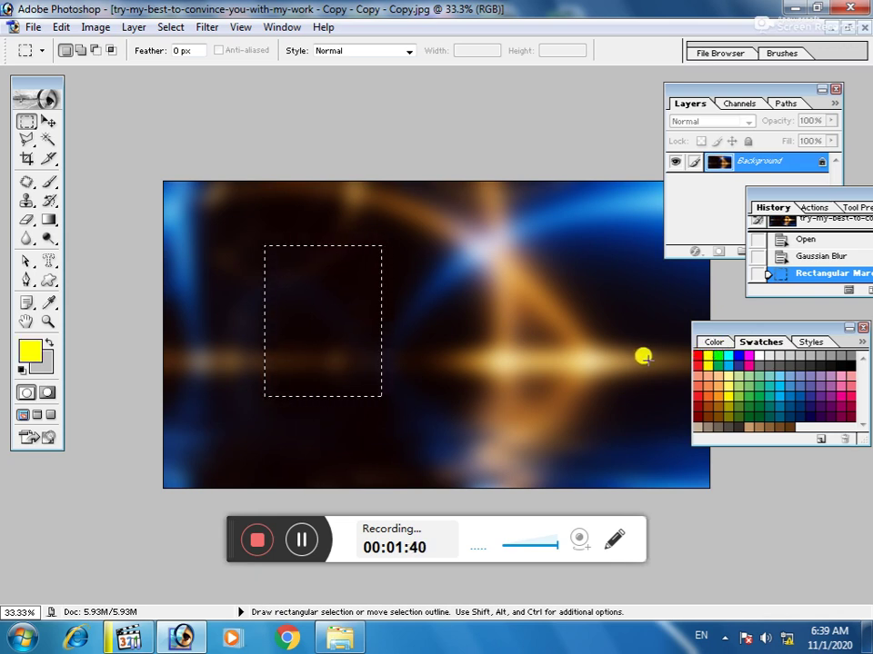
{"action": "key", "text": "alt"}
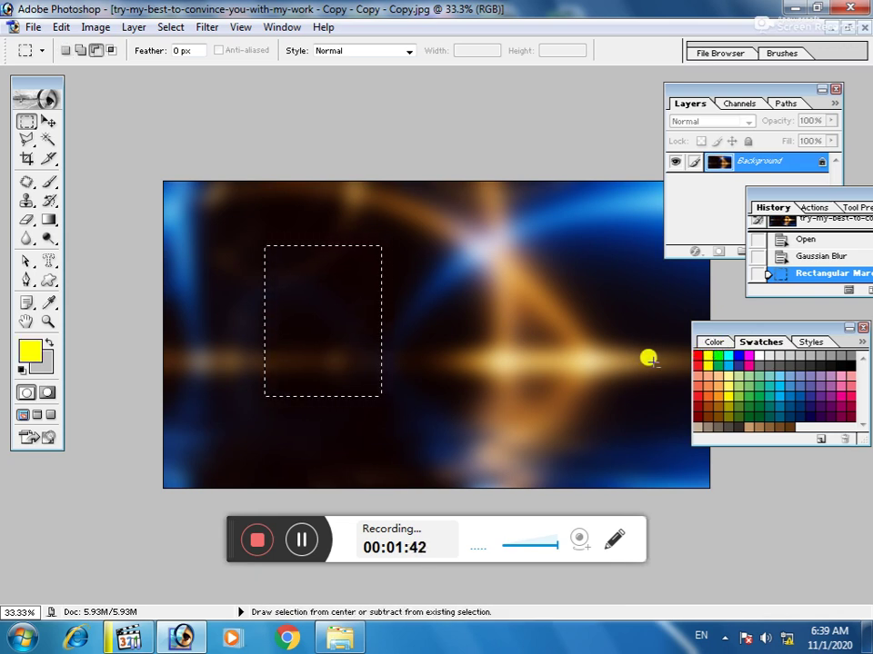
{"action": "key", "text": "alt+BackSpace"}
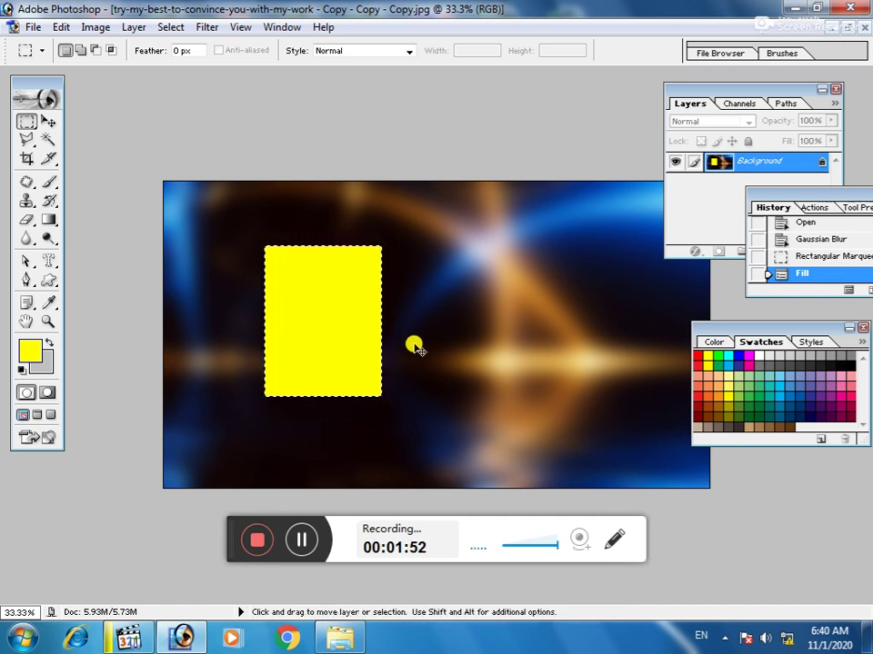
{"action": "key", "text": "ctrl+j"}
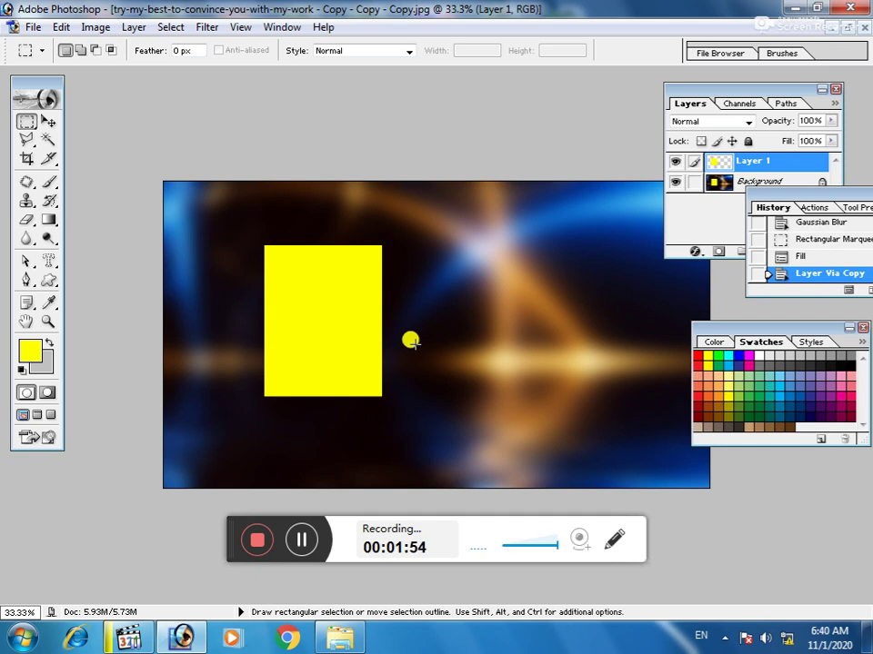
Step: Move the yellow copy to the right of the original and enlarge it from its top-right corner
{"action": "left_click", "coordinate": [47, 121]}
{"action": "left_click_drag", "start_coordinate": [356, 324], "coordinate": [492, 326]}
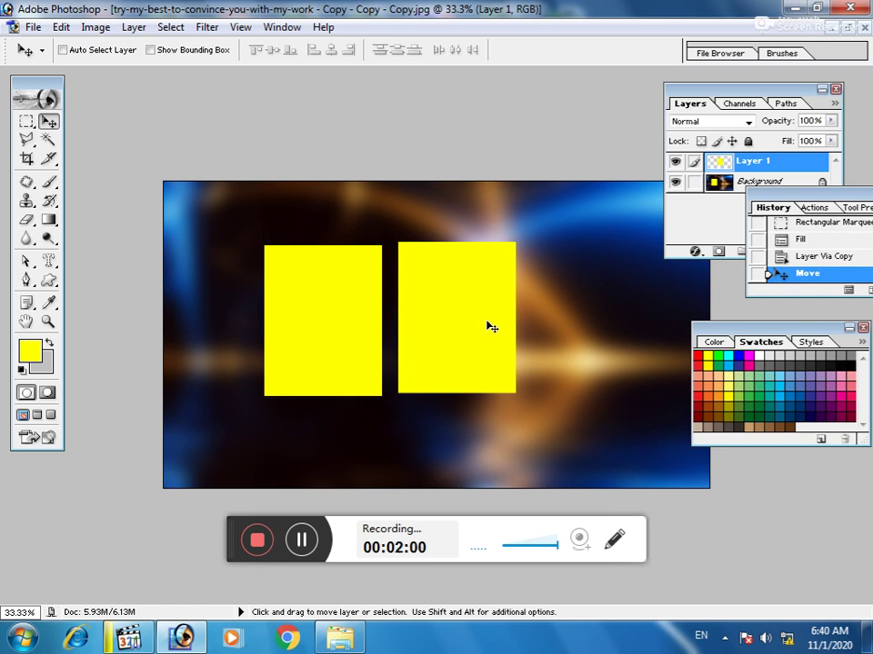
{"action": "key", "text": "ctrl+t"}
{"action": "left_click_drag", "start_coordinate": [514, 242], "coordinate": [530, 224]}
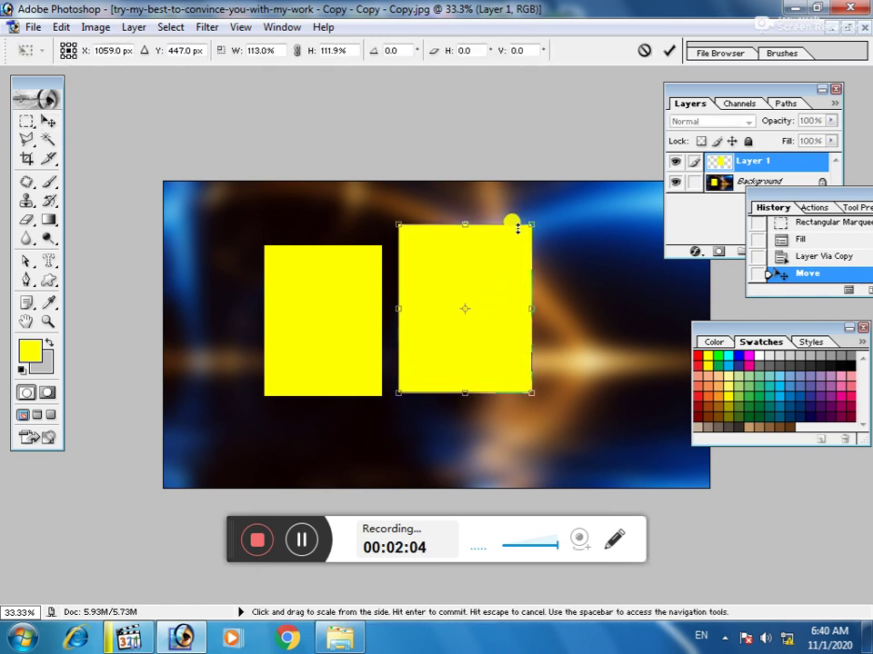
{"action": "key", "text": "Return"}
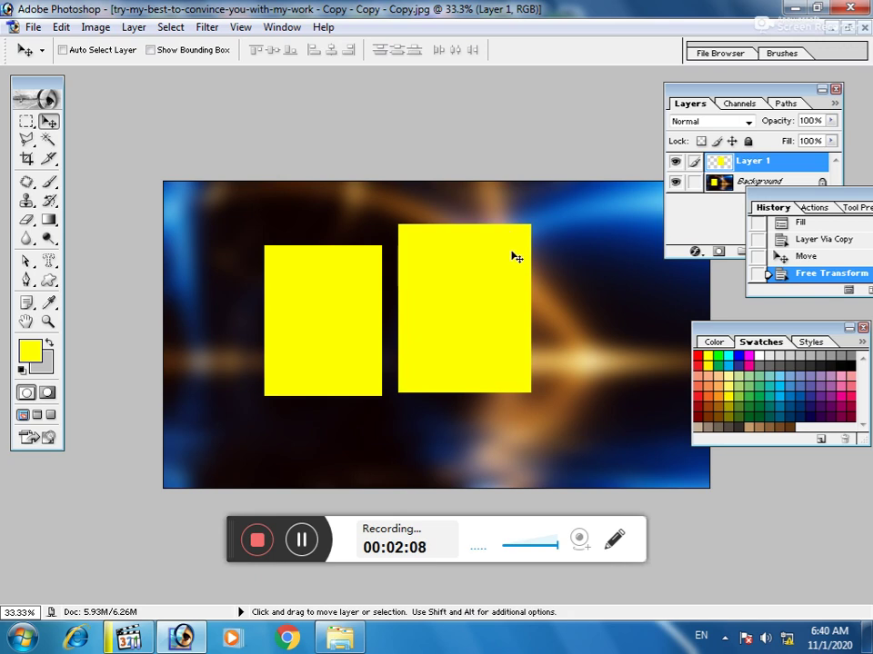
Step: Duplicate Layer 1, move the copy further right as a third rectangle, and shrink it slightly
{"action": "right_click", "coordinate": [315, 290]}
{"action": "left_click", "coordinate": [343, 298]}
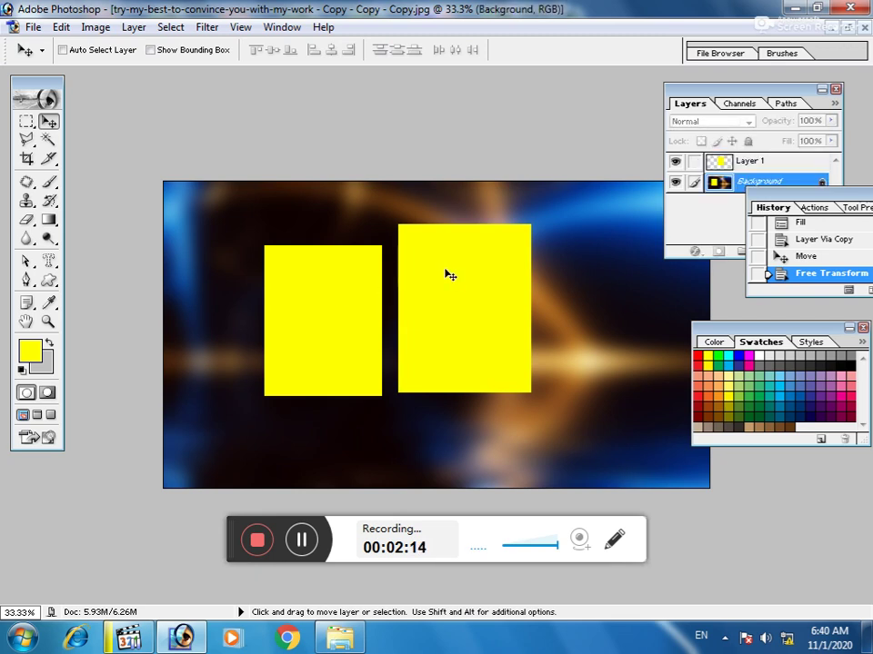
{"action": "right_click", "coordinate": [482, 274]}
{"action": "left_click", "coordinate": [496, 285]}
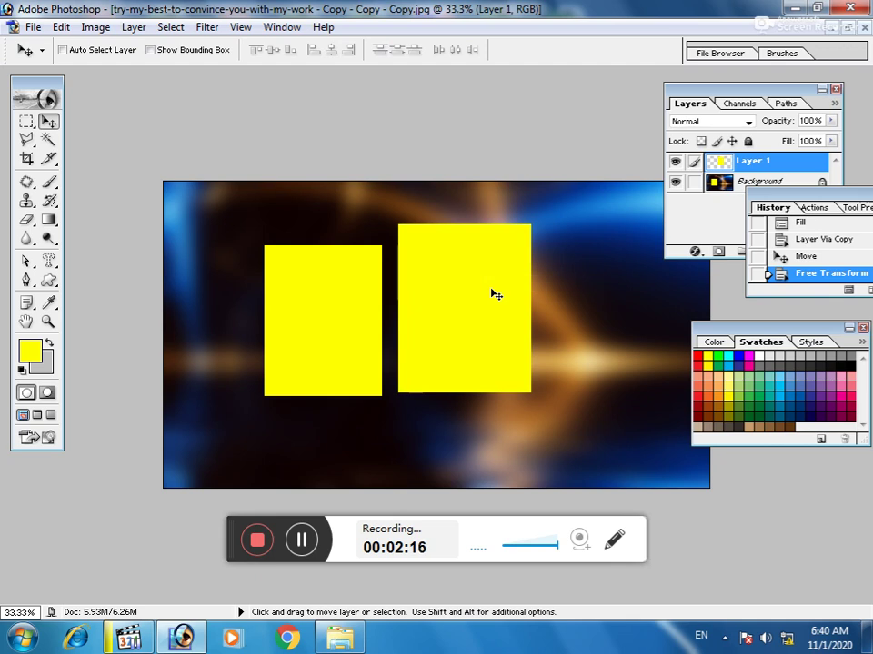
{"action": "key", "text": "ctrl+j"}
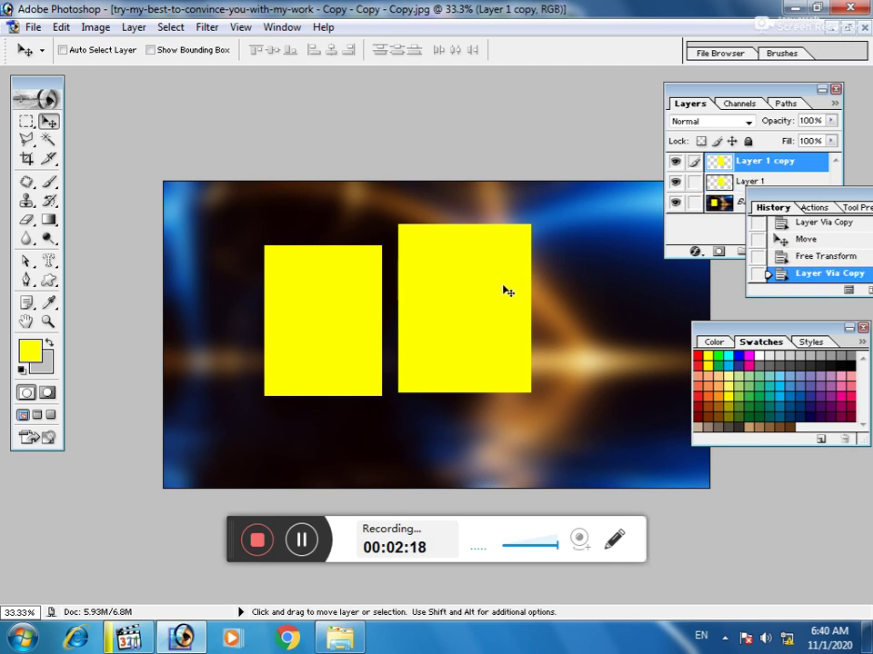
{"action": "left_click_drag", "start_coordinate": [491, 289], "coordinate": [636, 271]}
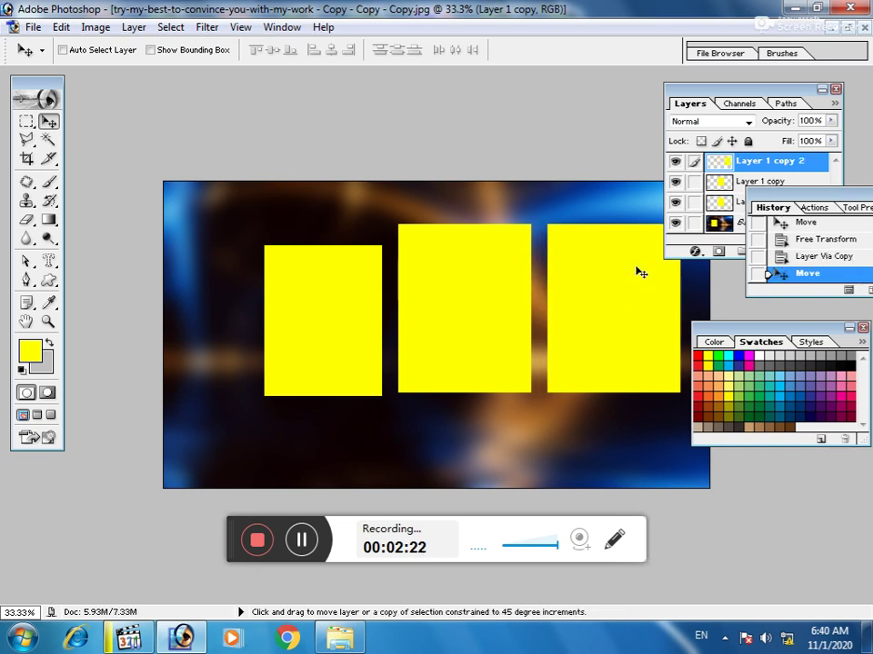
{"action": "key", "text": "ctrl+t"}
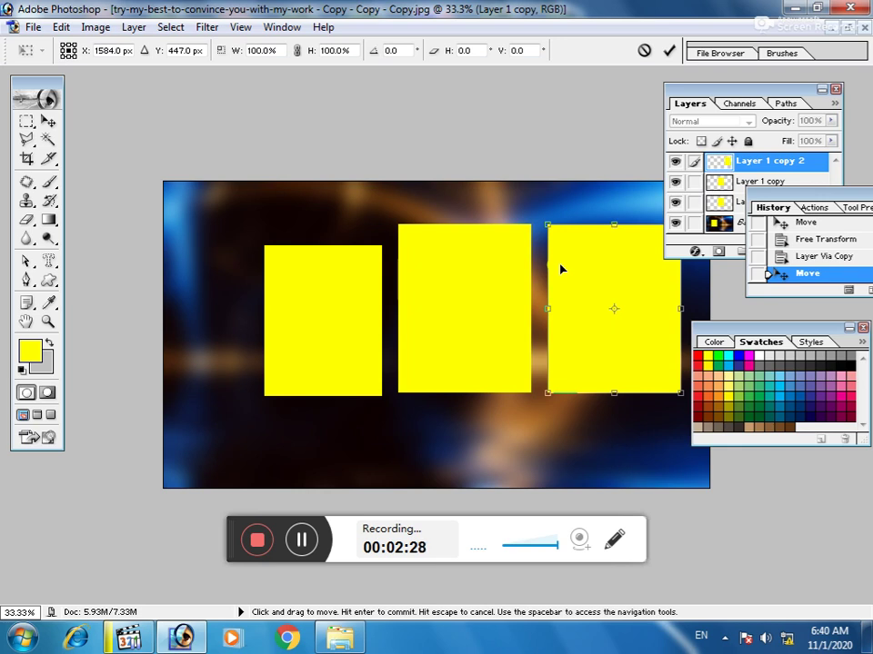
{"action": "left_click", "coordinate": [569, 261], "text": "ctrl+alt"}
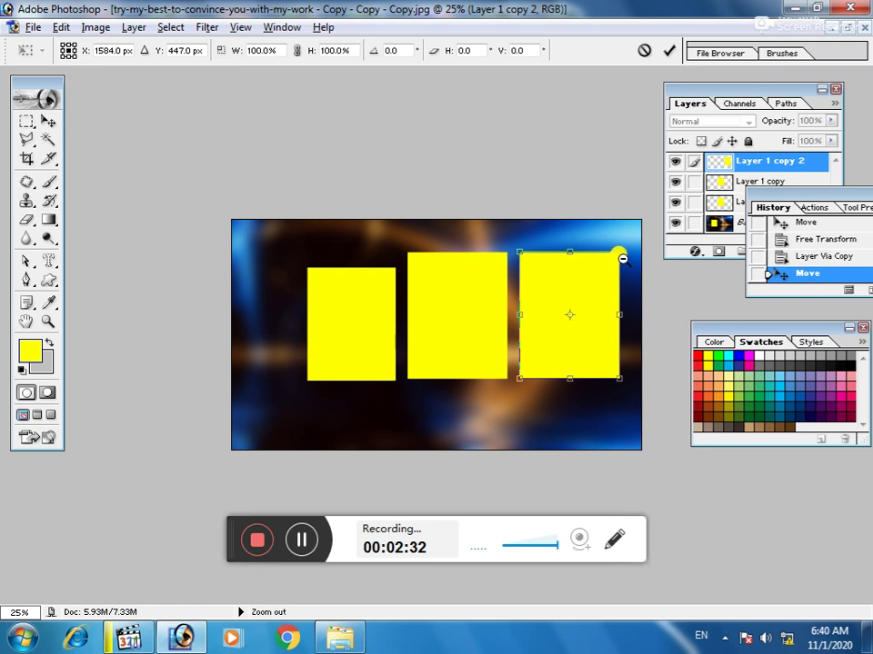
{"action": "left_click_drag", "start_coordinate": [619, 254], "coordinate": [601, 267]}
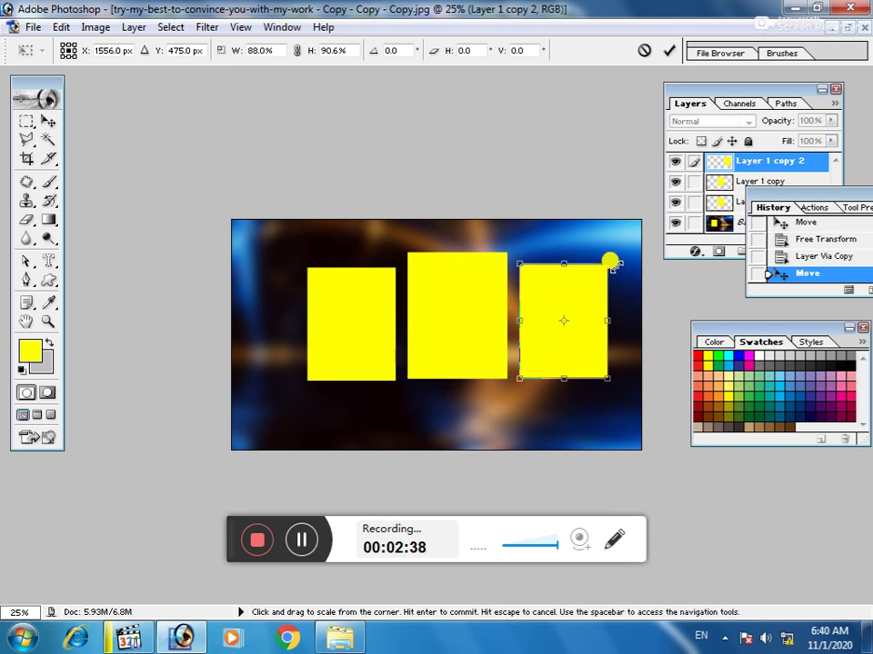
{"action": "key", "text": "Return"}
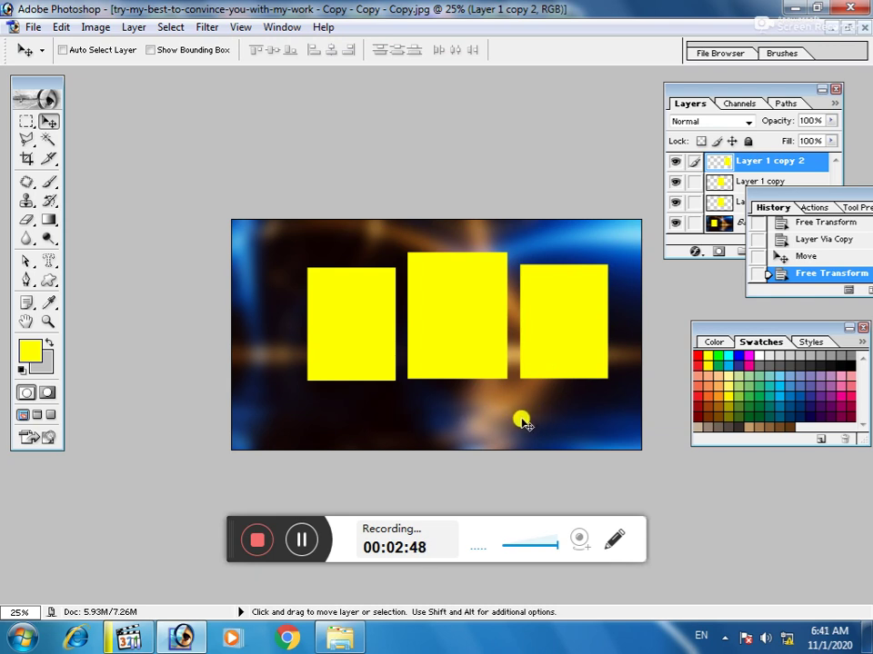
{"action": "key", "text": "z"}
{"action": "left_click", "coordinate": [491, 358]}
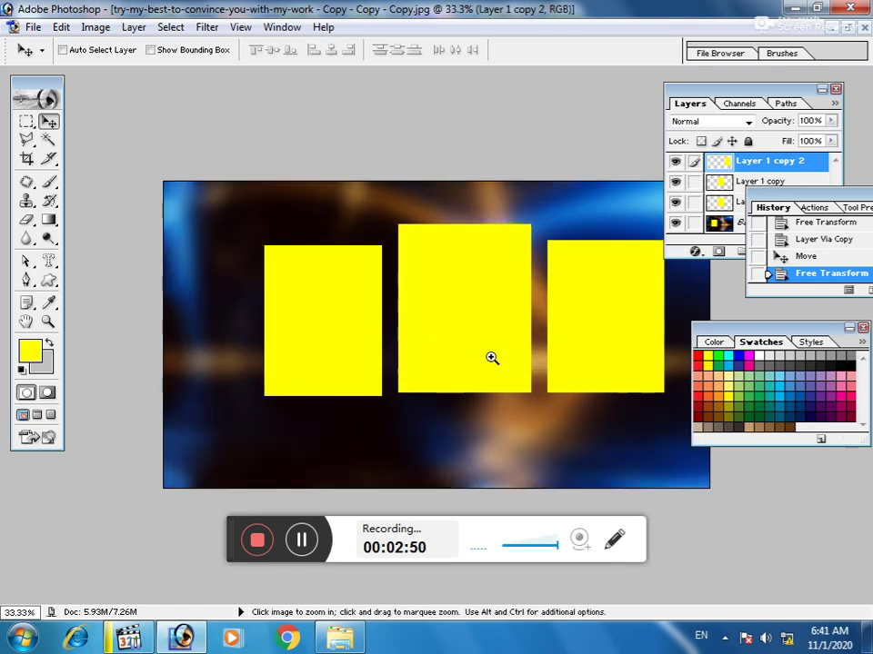
Step: Zoom in and try marquee and Magic Wand selections on the left rectangle, then deselect
{"action": "left_click", "coordinate": [493, 359]}
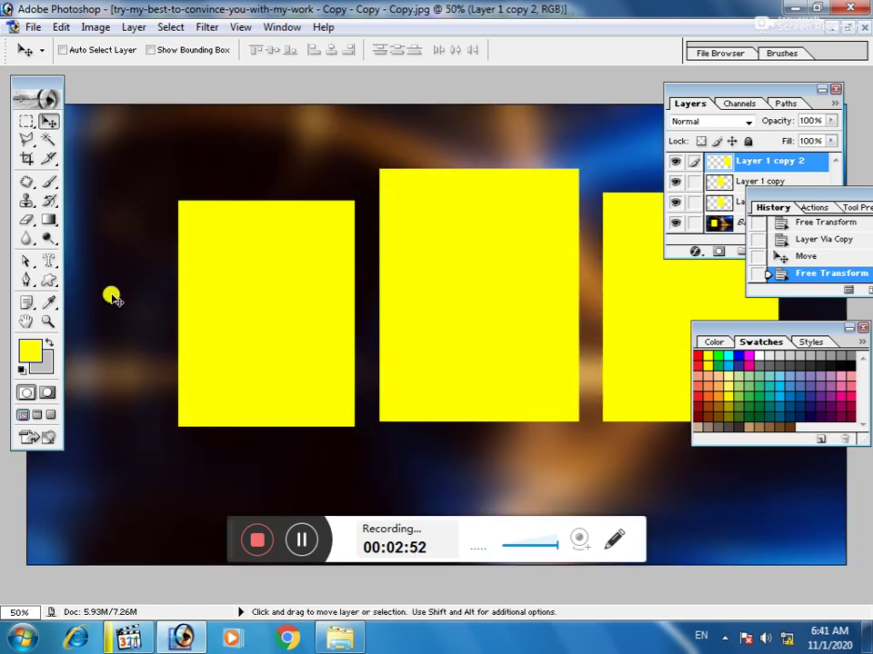
{"action": "left_click", "coordinate": [25, 121]}
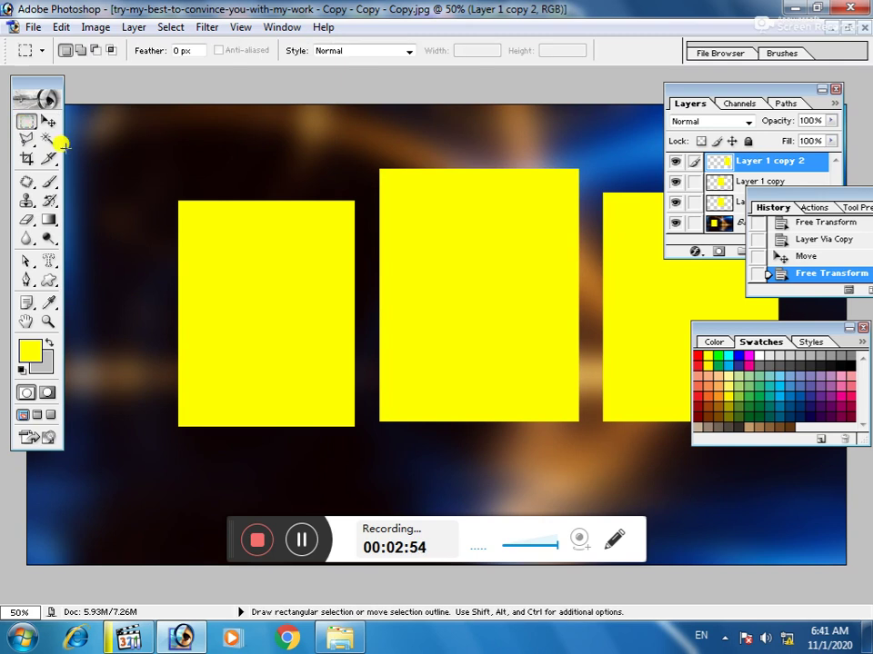
{"action": "left_click_drag", "start_coordinate": [185, 213], "coordinate": [327, 387]}
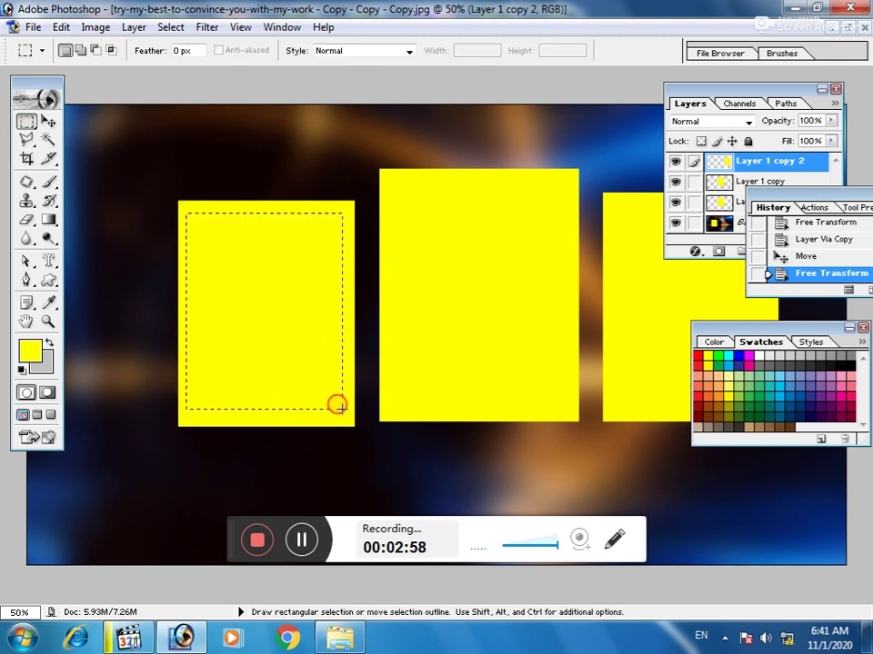
{"action": "left_click_drag", "start_coordinate": [327, 387], "coordinate": [346, 418]}
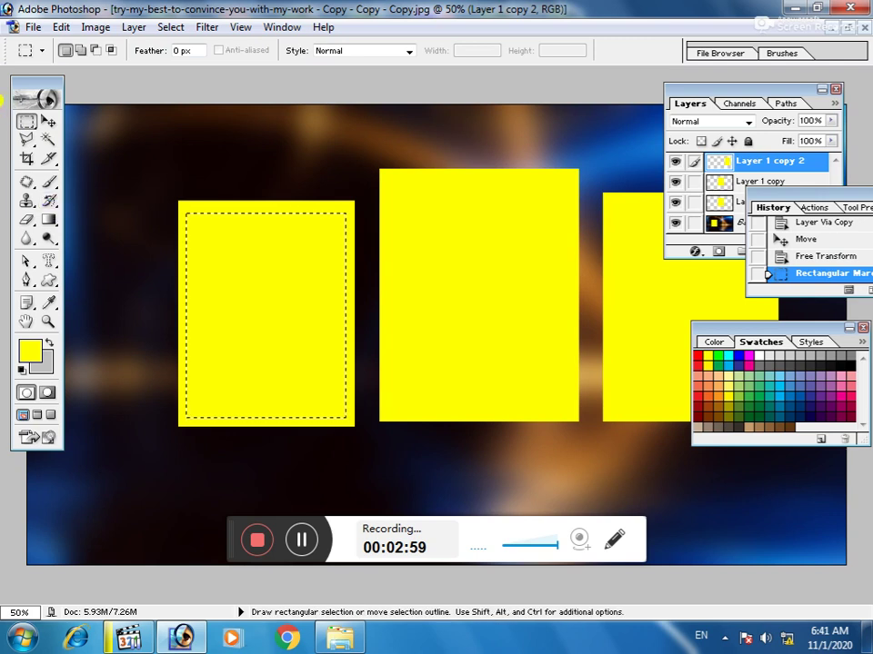
{"action": "left_click", "coordinate": [49, 139]}
{"action": "left_click", "coordinate": [343, 373]}
{"action": "left_click", "coordinate": [278, 316]}
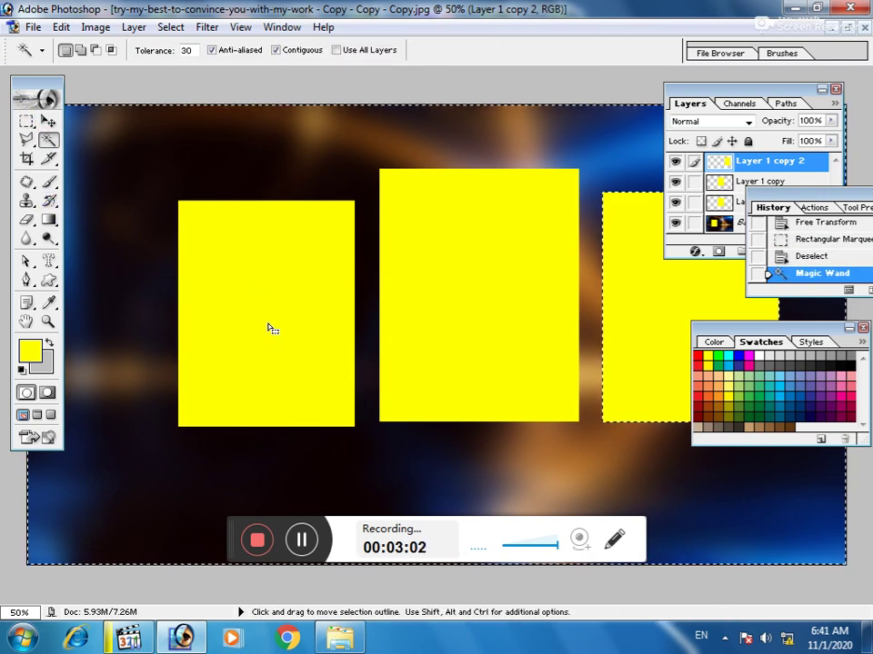
{"action": "key", "text": "ctrl+d"}
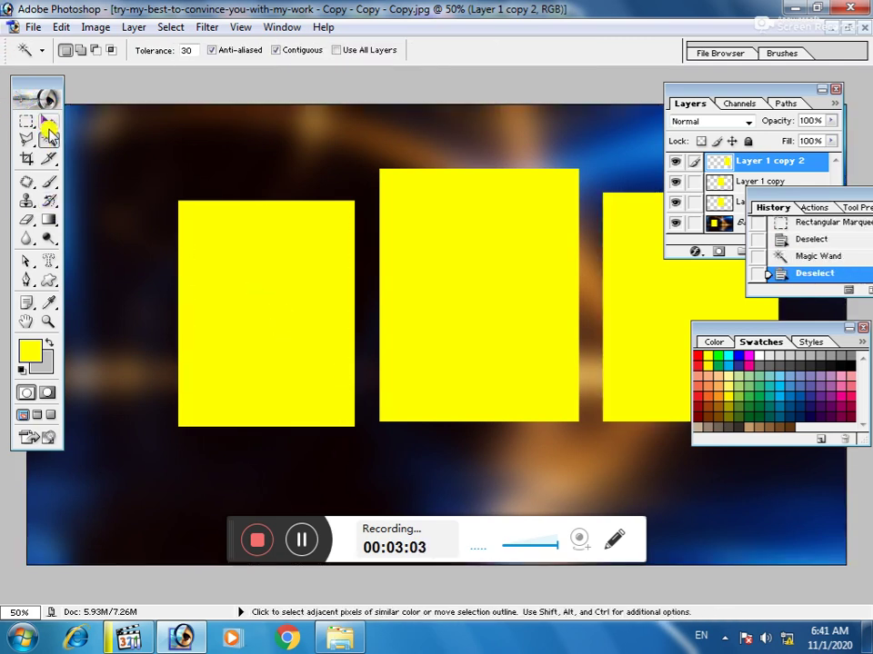
Step: Activate the Background layer, Magic Wand-select the left yellow rectangle, then remove that selection
{"action": "left_click", "coordinate": [48, 120]}
{"action": "right_click", "coordinate": [225, 266]}
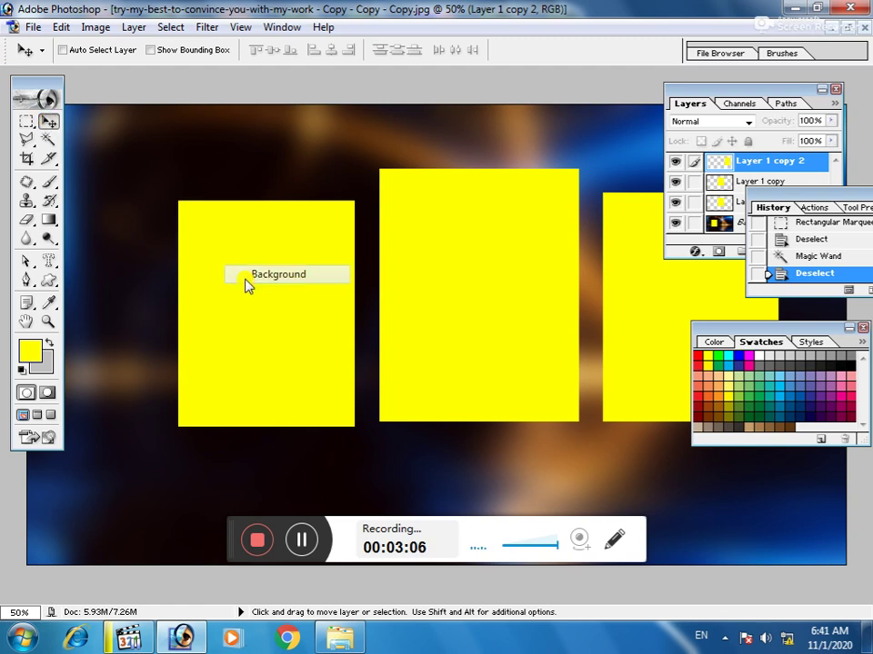
{"action": "left_click", "coordinate": [264, 274]}
{"action": "left_click", "coordinate": [48, 139]}
{"action": "left_click", "coordinate": [278, 291]}
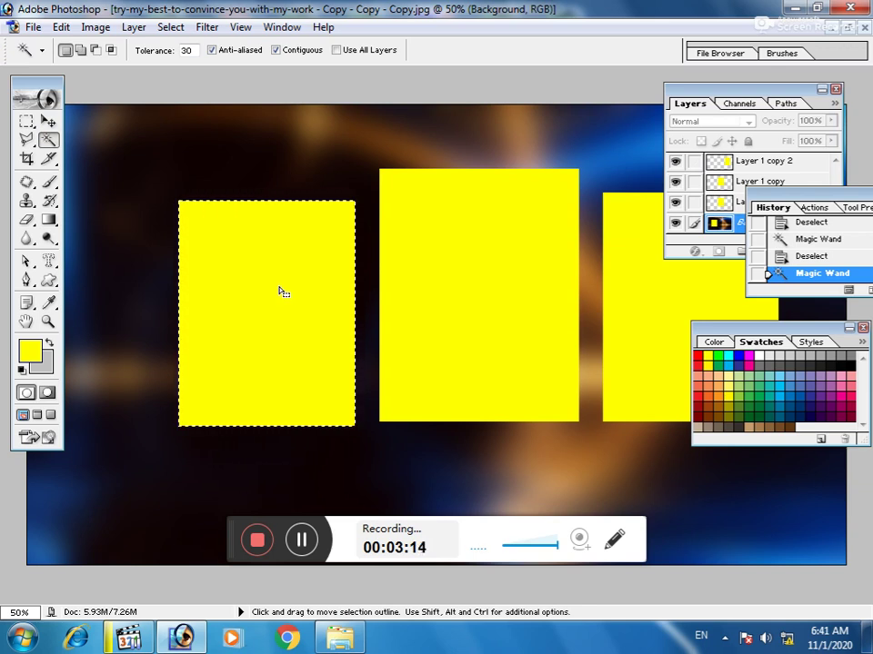
{"action": "right_click", "coordinate": [278, 250]}
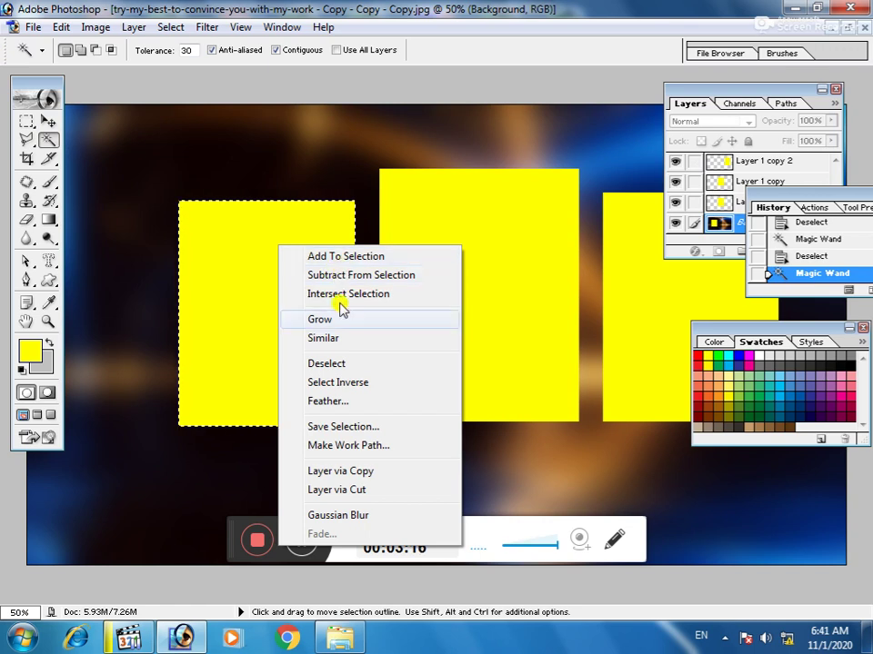
{"action": "left_click", "coordinate": [249, 343]}
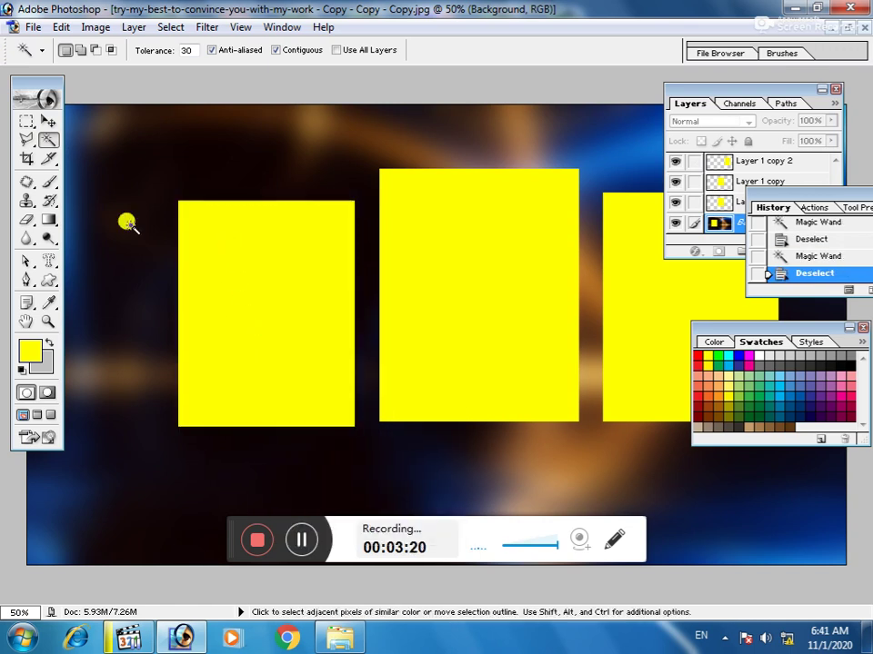
Step: Reactivate the Background layer and Magic Wand-select the left yellow rectangle again
{"action": "left_click", "coordinate": [50, 124]}
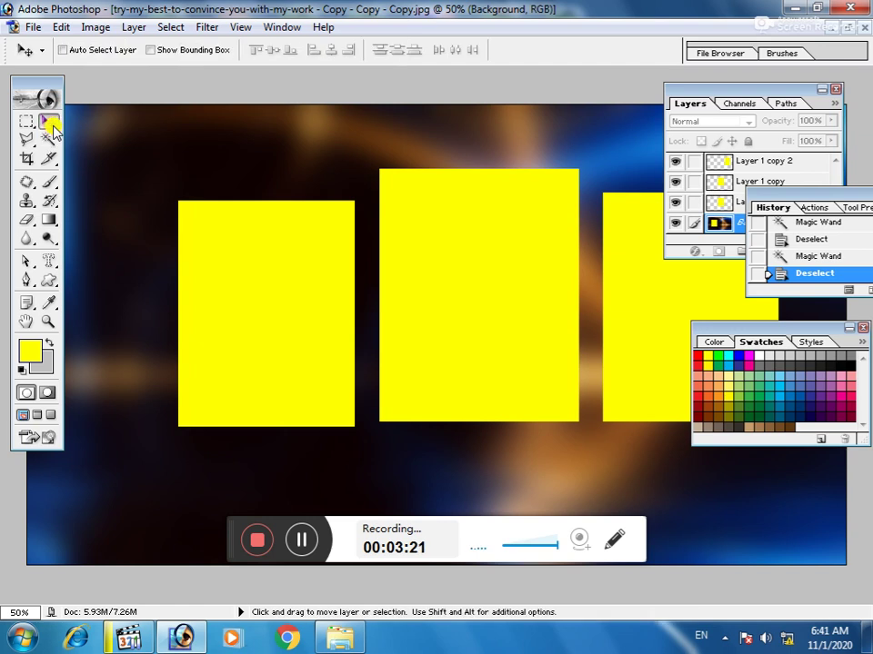
{"action": "right_click", "coordinate": [265, 282]}
{"action": "left_click", "coordinate": [303, 289]}
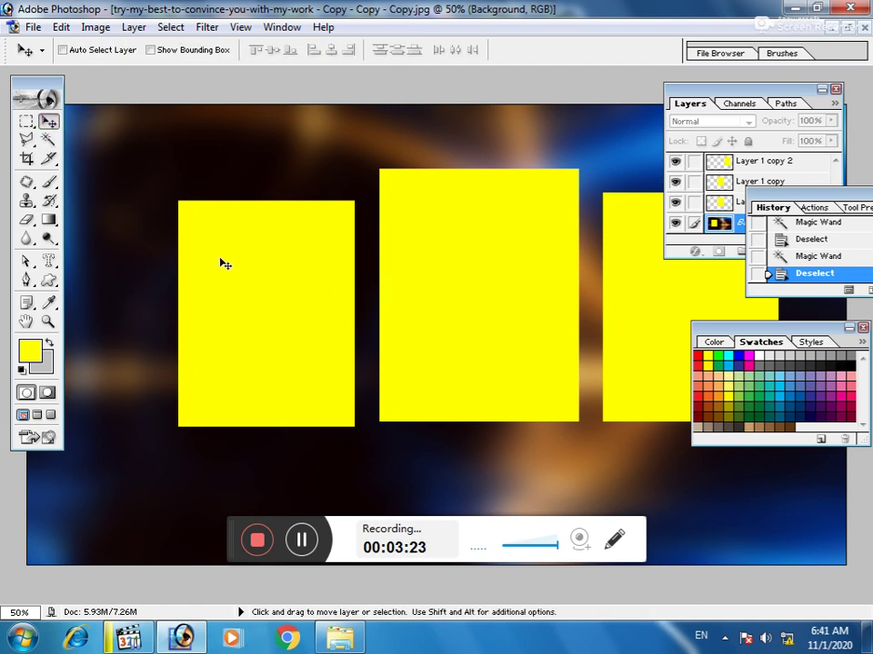
{"action": "left_click", "coordinate": [49, 140]}
{"action": "left_click", "coordinate": [302, 307]}
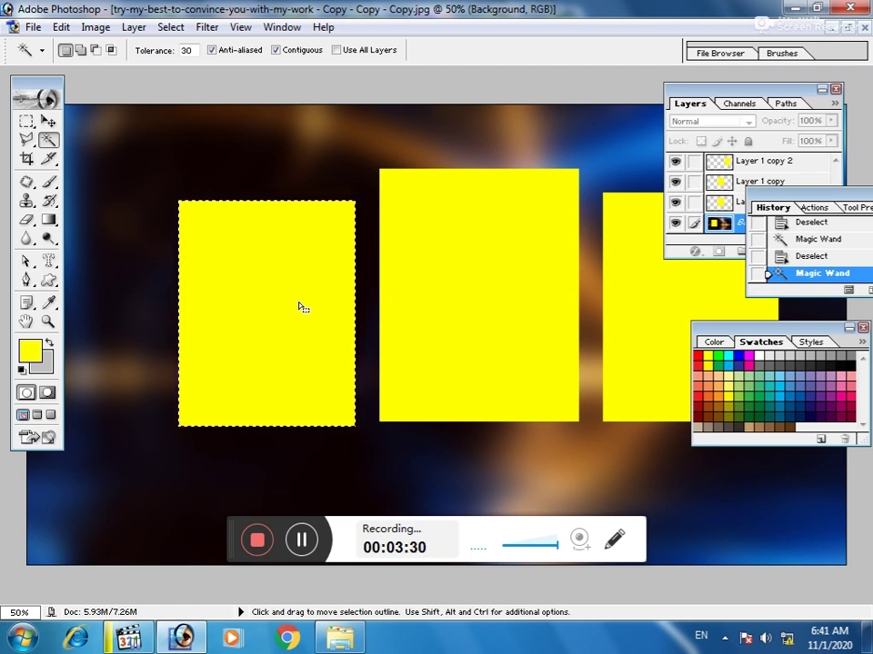
{"action": "left_click", "coordinate": [219, 186]}
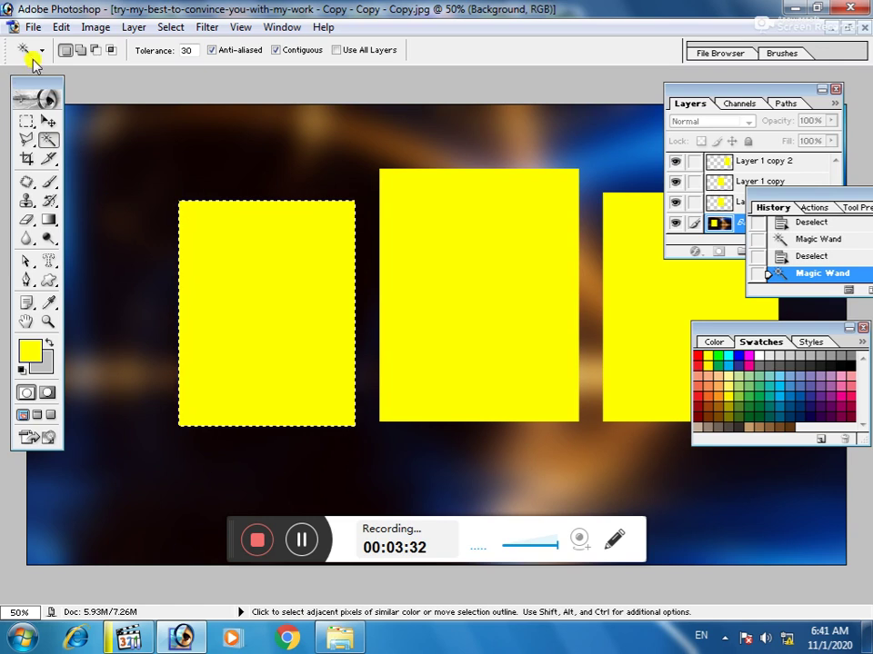
{"action": "left_click", "coordinate": [33, 27]}
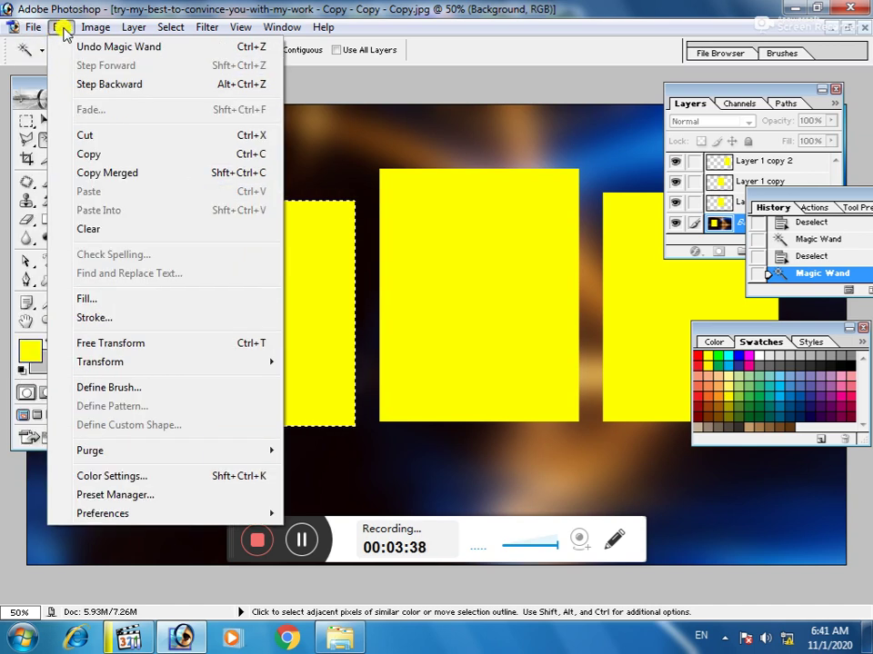
Step: Stroke the selection with a 31 px inside border in blue #3817E2
{"action": "left_click", "coordinate": [108, 320]}
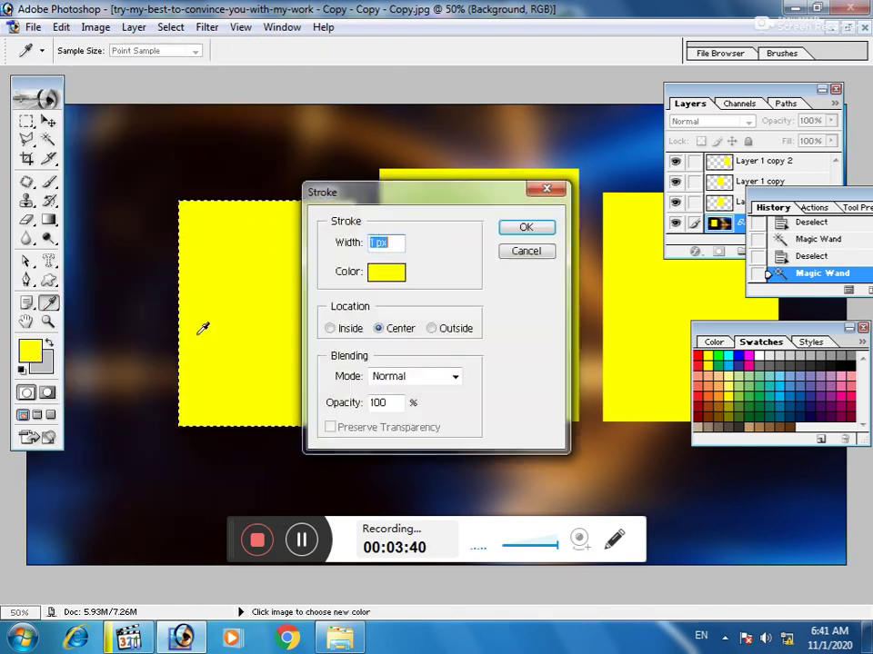
{"action": "left_click", "coordinate": [387, 272]}
{"action": "left_click_drag", "start_coordinate": [625, 311], "coordinate": [608, 217]}
{"action": "left_click", "coordinate": [614, 321]}
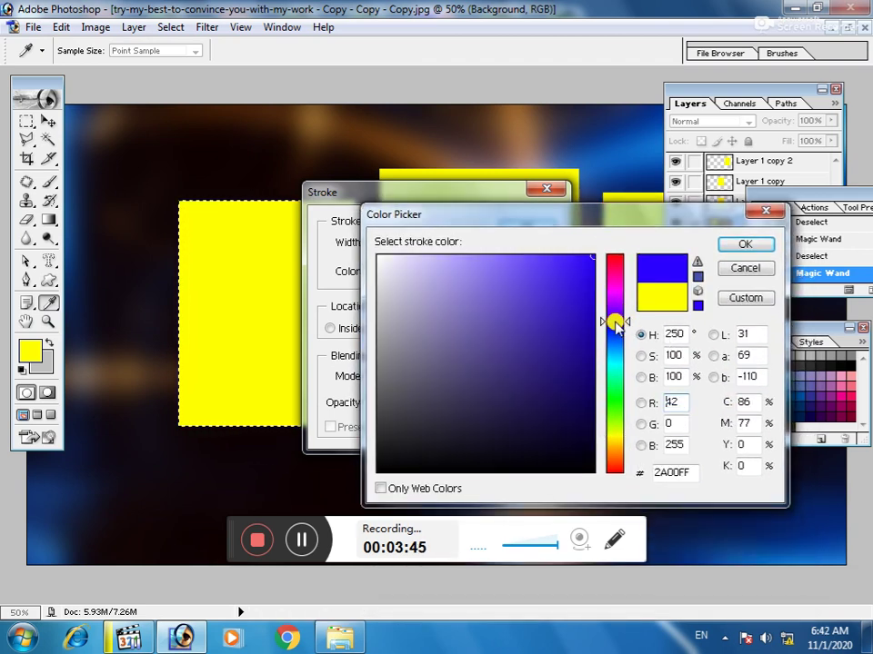
{"action": "left_click", "coordinate": [571, 280]}
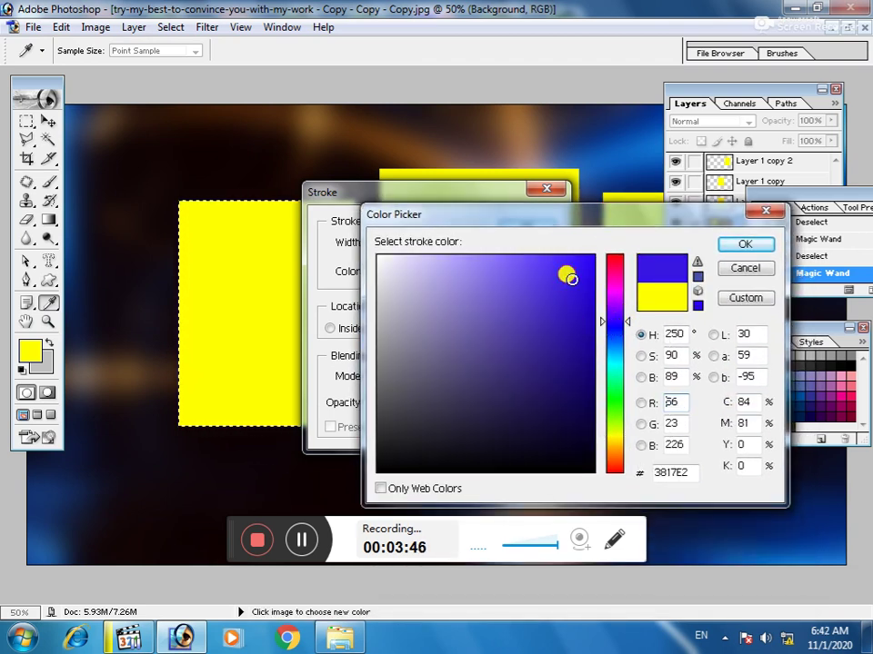
{"action": "left_click", "coordinate": [745, 246]}
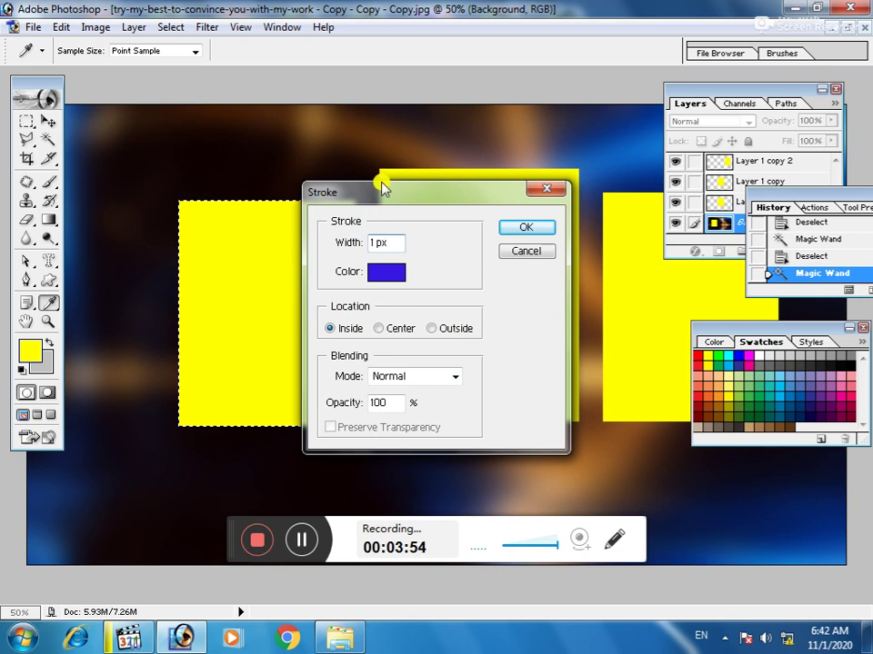
{"action": "type", "text": "31"}
{"action": "left_click", "coordinate": [513, 229]}
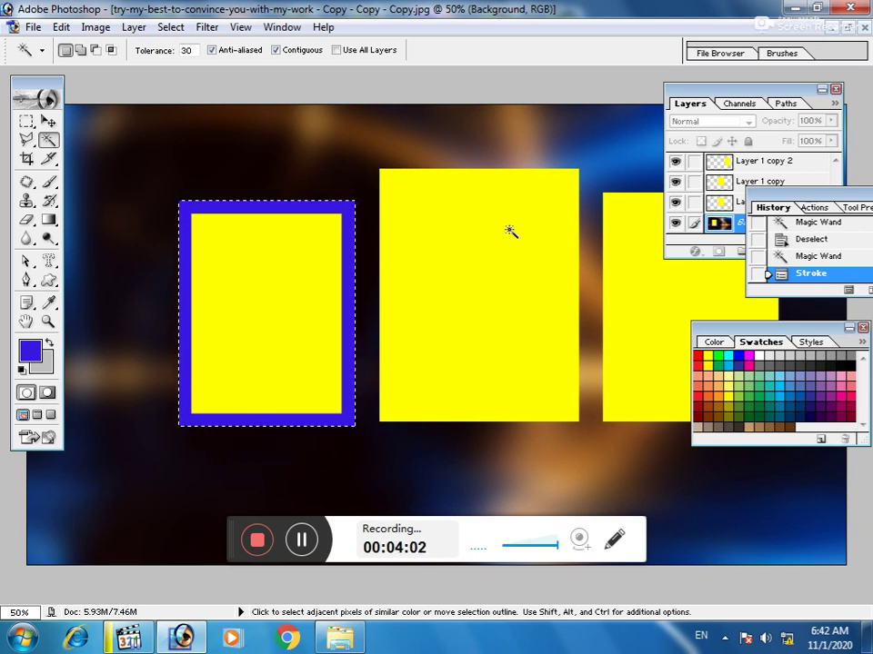
Step: Undo the blue border, copy the selected rectangle to Layer 2, and nudge it
{"action": "key", "text": "ctrl"}
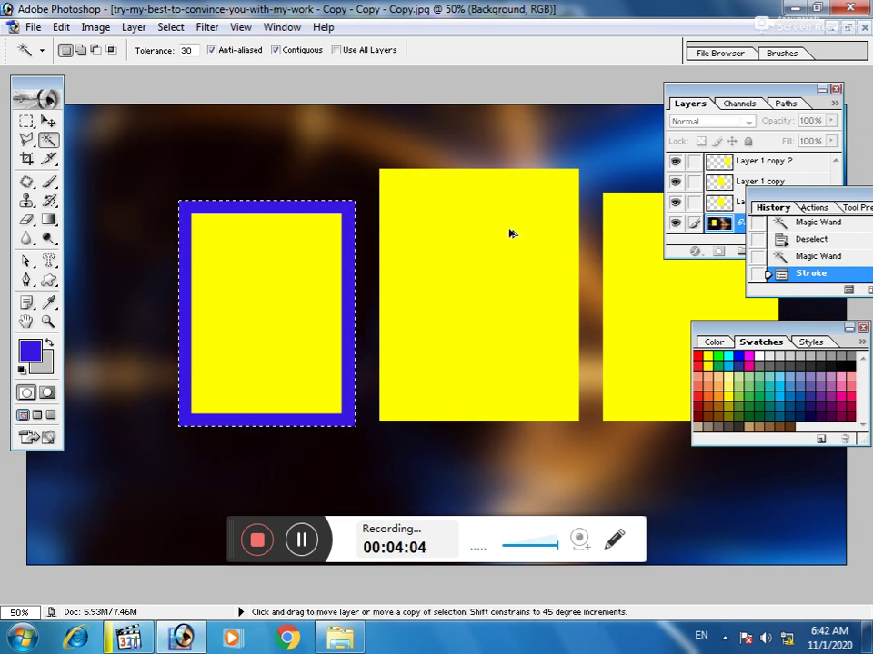
{"action": "key", "text": "ctrl+alt+z"}
{"action": "key", "text": "ctrl"}
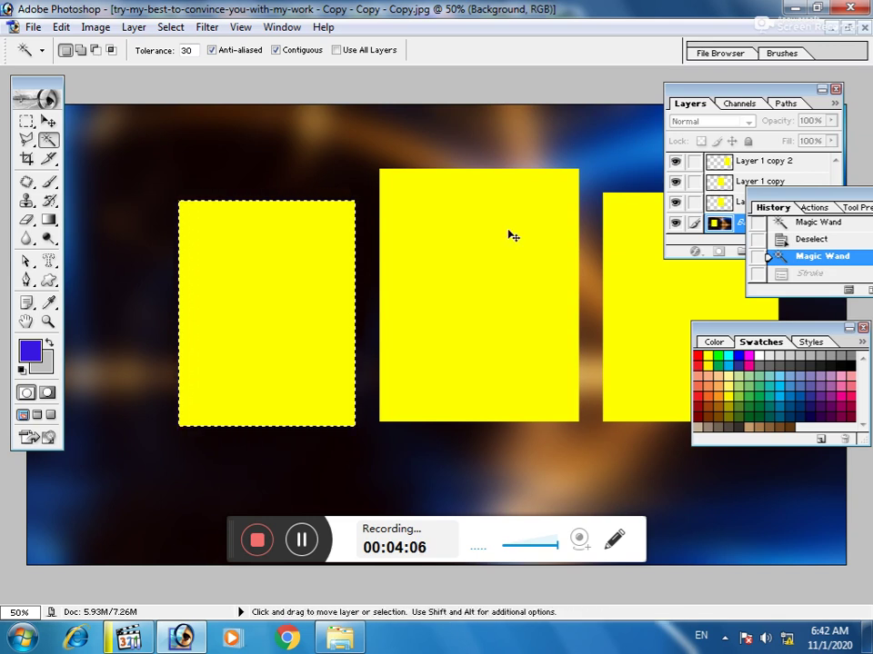
{"action": "key", "text": "ctrl+j"}
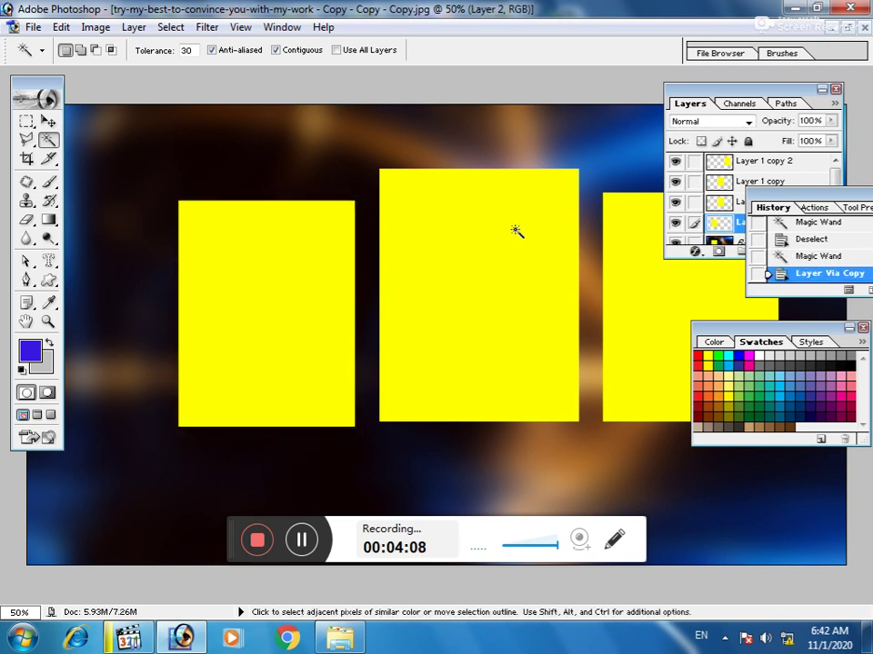
{"action": "left_click", "coordinate": [48, 121]}
{"action": "left_click", "coordinate": [230, 255]}
{"action": "right_click", "coordinate": [242, 252]}
{"action": "left_click", "coordinate": [286, 259]}
{"action": "mouse_move", "coordinate": [273, 261]}
{"action": "left_mouse_down"}
{"action": "mouse_move", "coordinate": [288, 218]}
{"action": "mouse_move", "coordinate": [527, 287]}
{"action": "mouse_move", "coordinate": [306, 224]}
{"action": "mouse_move", "coordinate": [269, 247]}
{"action": "mouse_move", "coordinate": [277, 266]}
{"action": "left_mouse_up"}
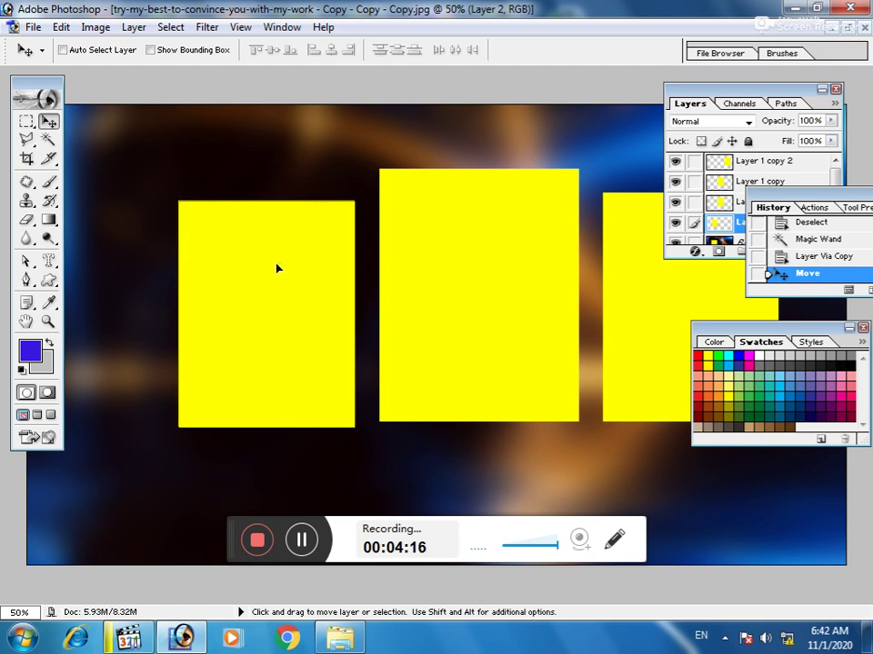
Step: Magic Wand-select the middle rectangle on Layer 1, deselect, and return to the Background layer
{"action": "left_click", "coordinate": [48, 140]}
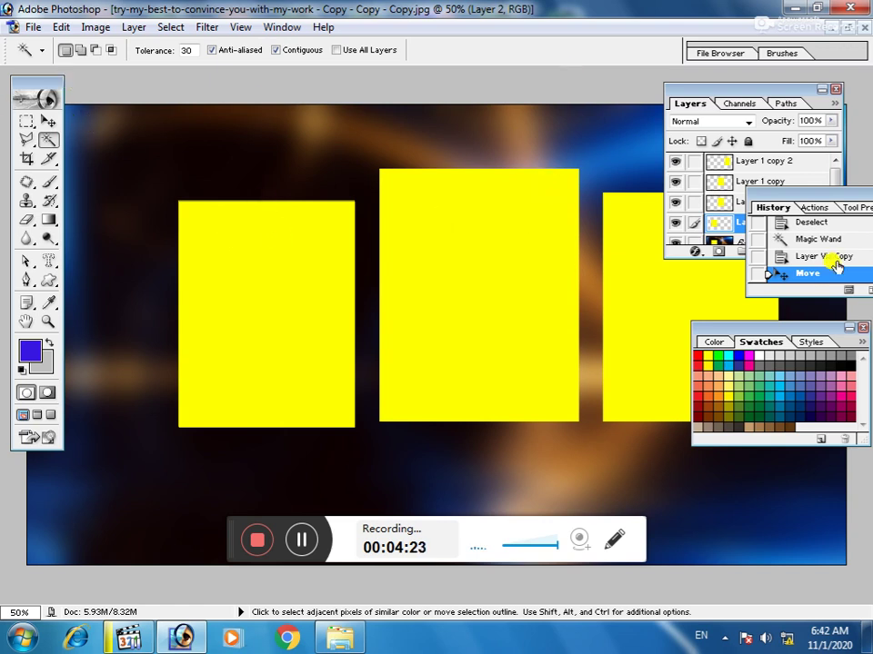
{"action": "left_click_drag", "start_coordinate": [770, 191], "coordinate": [781, 222]}
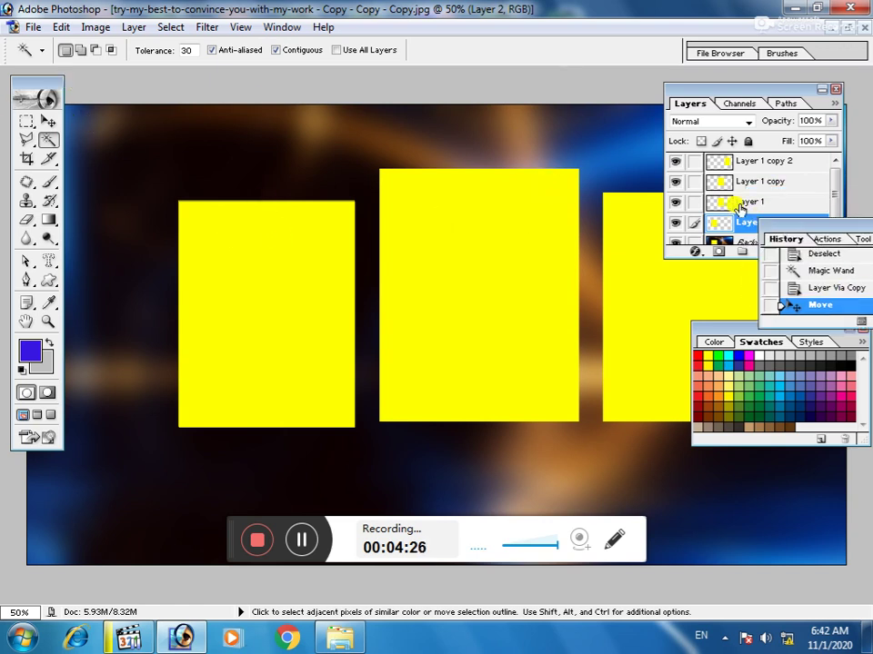
{"action": "left_click", "coordinate": [745, 202]}
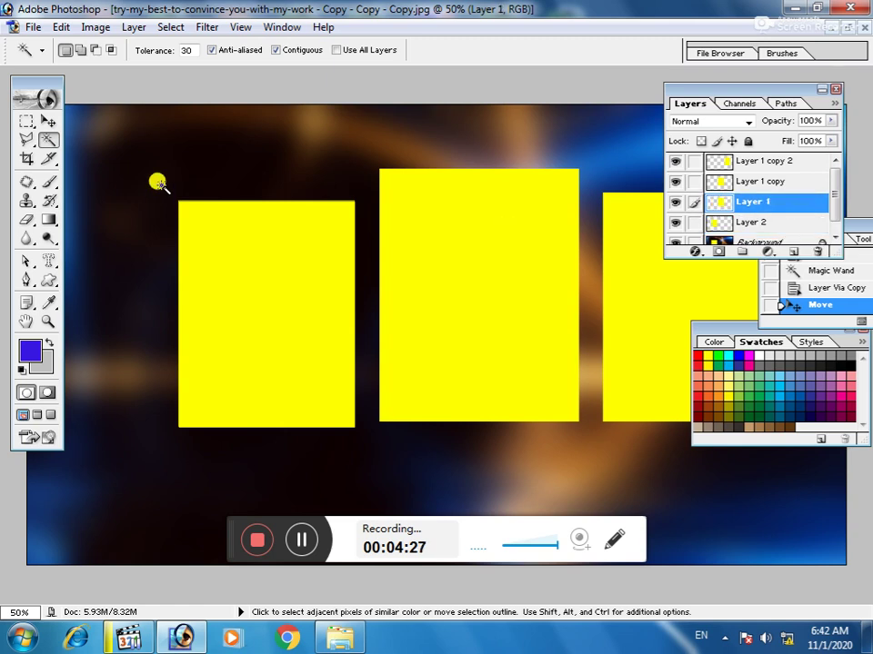
{"action": "left_click", "coordinate": [241, 263]}
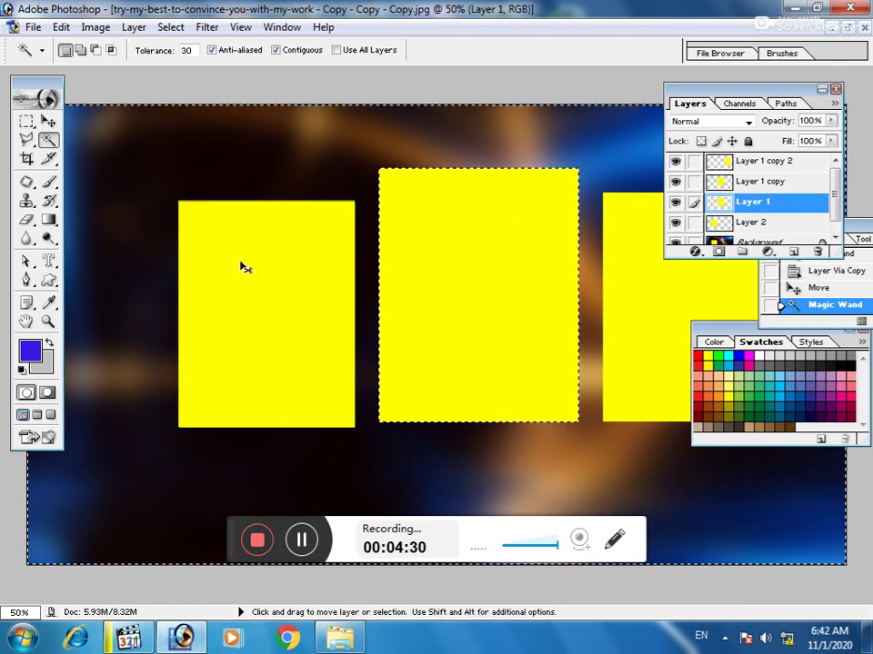
{"action": "key", "text": "ctrl+d"}
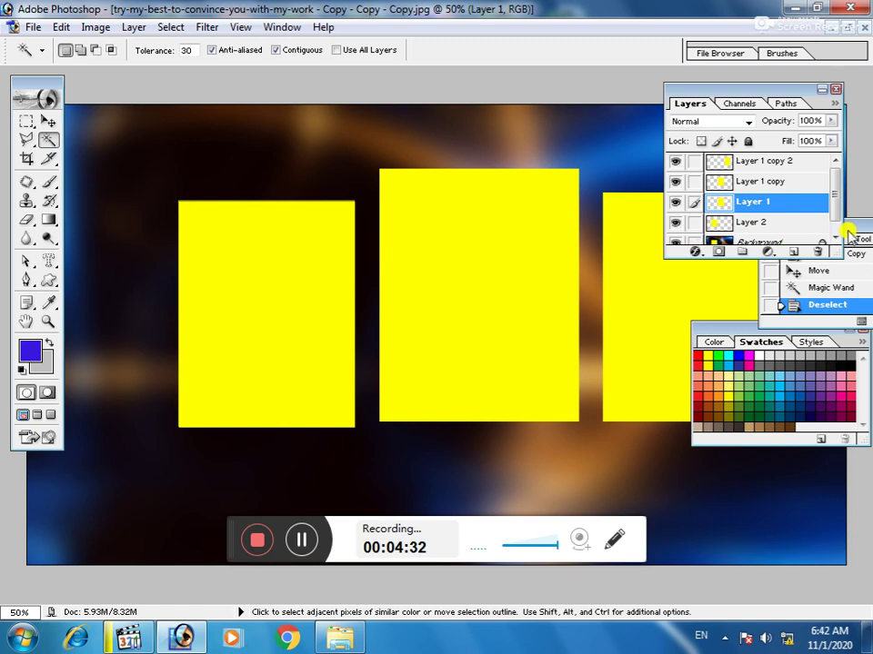
{"action": "left_click", "coordinate": [833, 220]}
{"action": "left_click", "coordinate": [730, 235]}
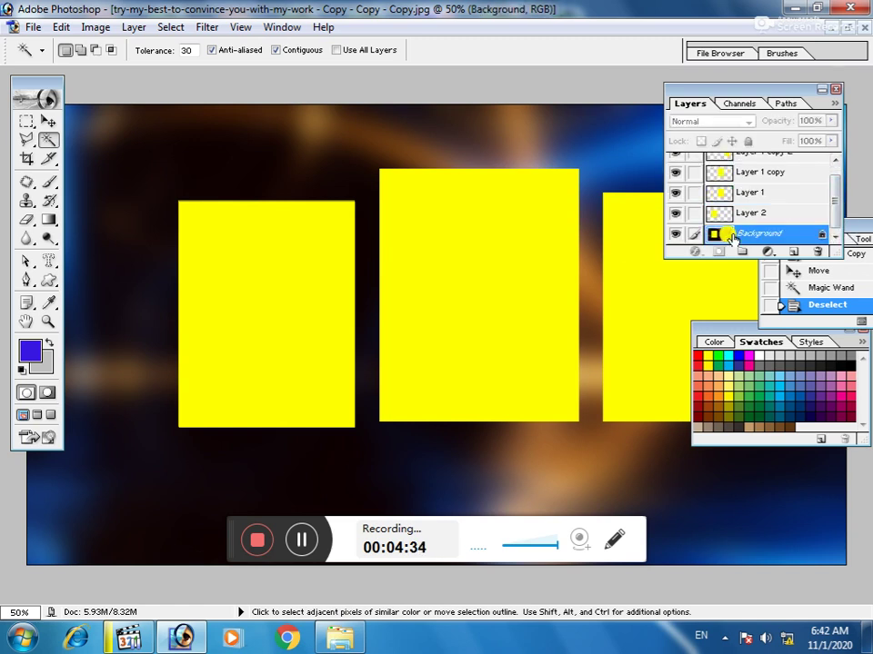
Step: Move the Layer 2 yellow rectangle to the canvas's far left edge, then clear the selection
{"action": "left_click", "coordinate": [48, 121]}
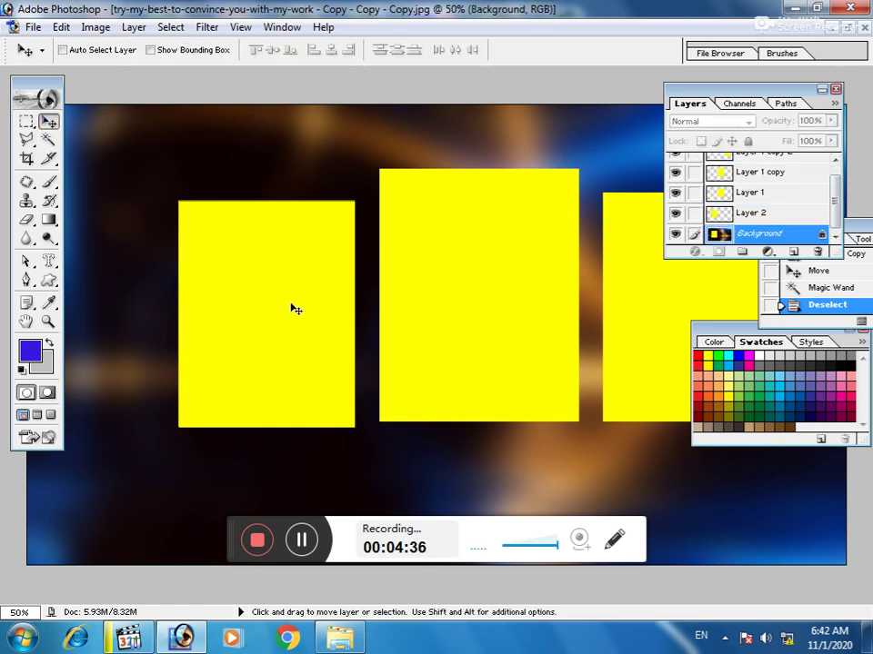
{"action": "right_click", "coordinate": [272, 273]}
{"action": "left_click", "coordinate": [308, 278]}
{"action": "left_click_drag", "start_coordinate": [276, 280], "coordinate": [276, 259]}
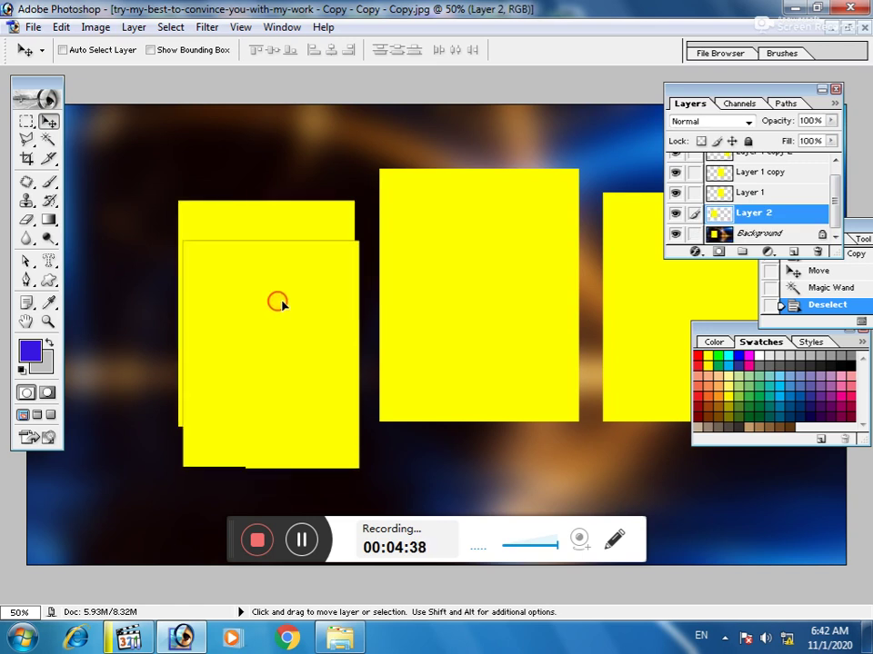
{"action": "mouse_move", "coordinate": [277, 260]}
{"action": "left_mouse_down"}
{"action": "mouse_move", "coordinate": [276, 268]}
{"action": "mouse_move", "coordinate": [87, 261]}
{"action": "left_mouse_up"}
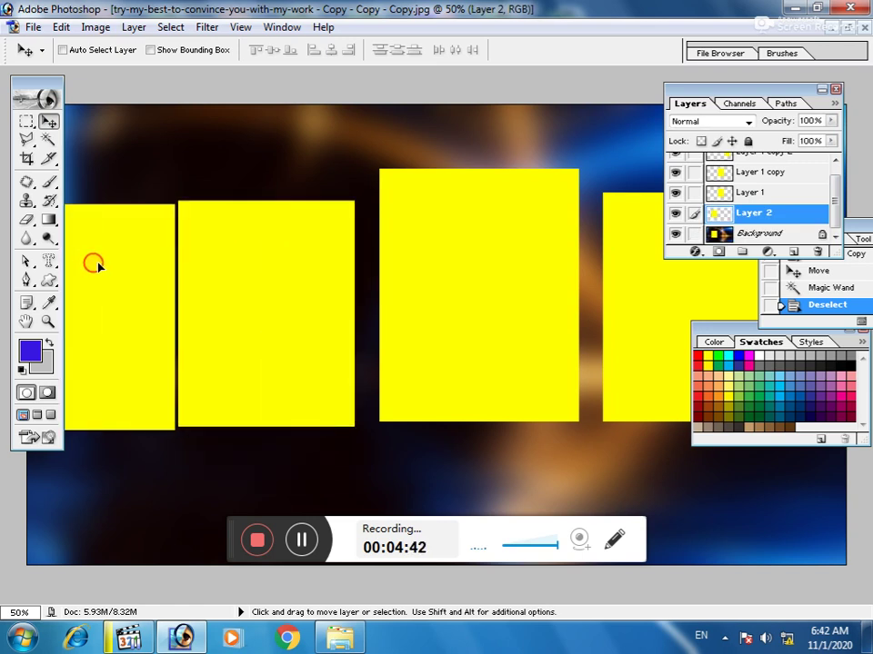
{"action": "left_click", "coordinate": [49, 140]}
{"action": "left_click", "coordinate": [266, 260]}
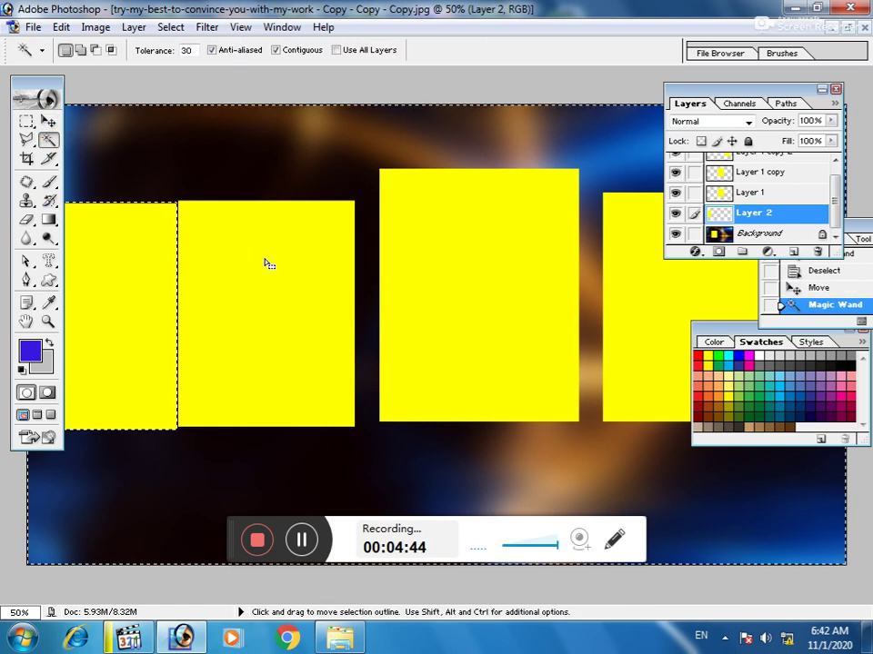
{"action": "key", "text": "ctrl+d"}
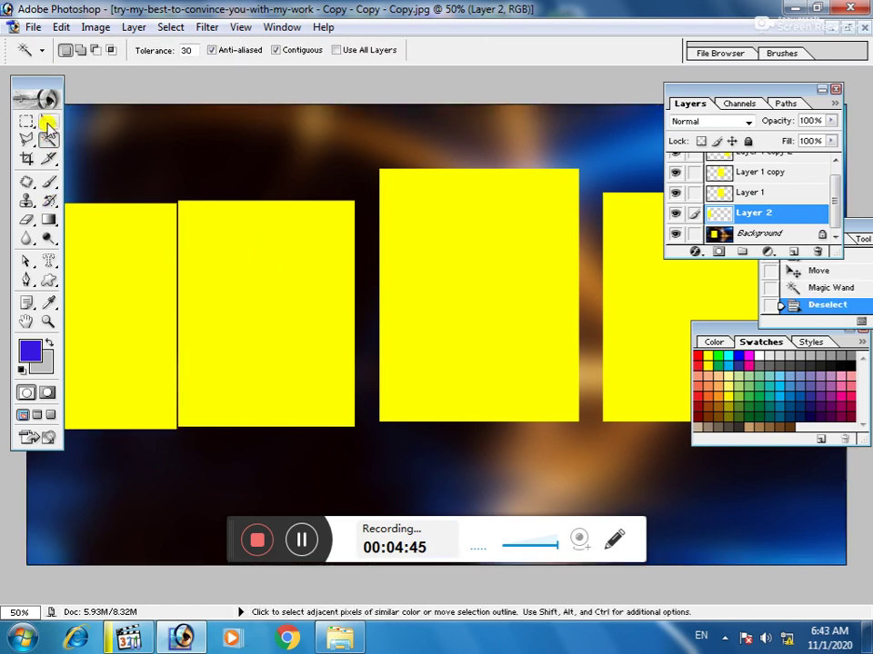
Step: Activate the Background layer and Magic Wand-select the second yellow rectangle
{"action": "left_click", "coordinate": [47, 121]}
{"action": "right_click", "coordinate": [221, 165]}
{"action": "left_click", "coordinate": [238, 172]}
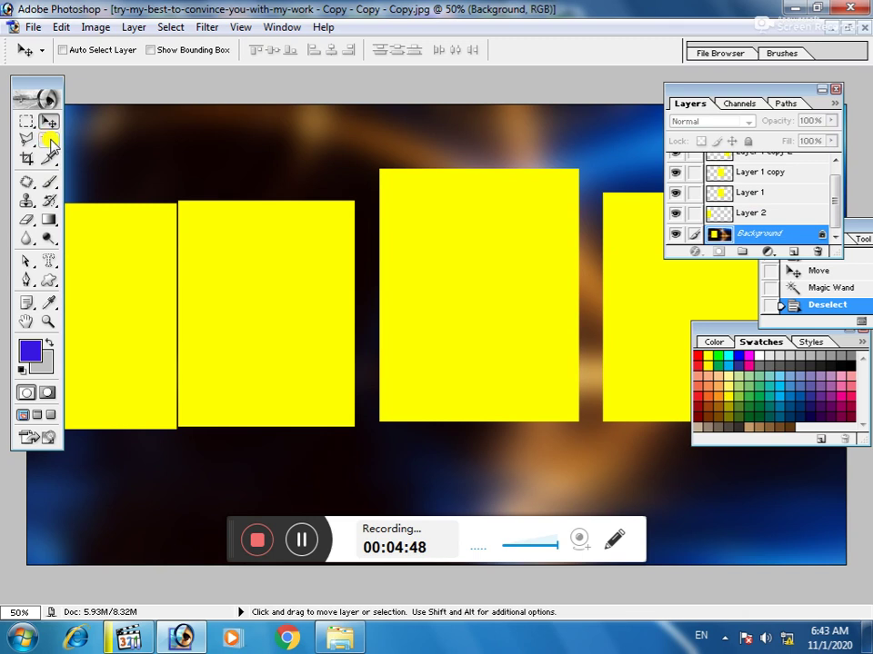
{"action": "left_click", "coordinate": [49, 140]}
{"action": "left_click", "coordinate": [308, 323]}
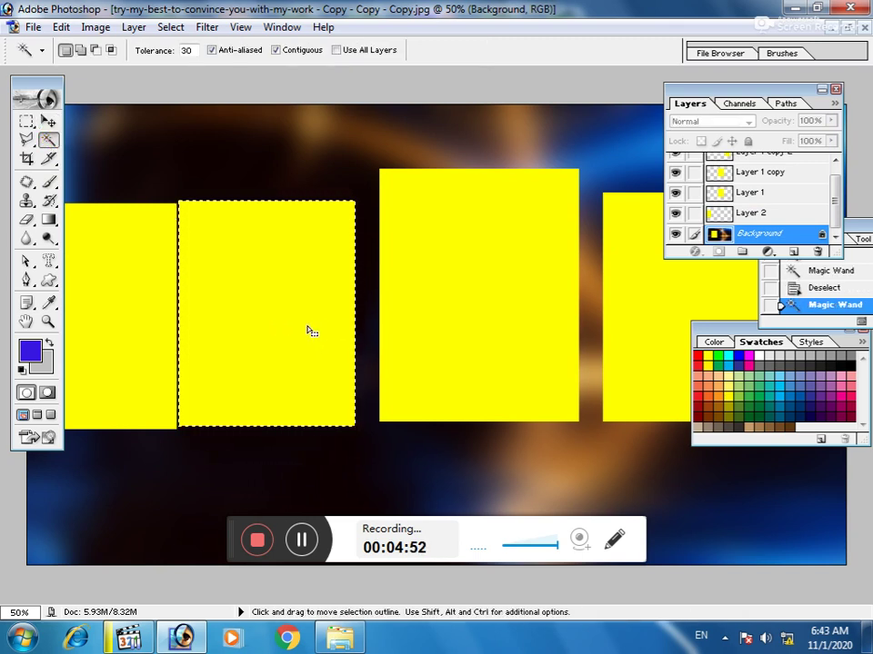
Step: Fill the selected second rectangle with blue and scale it up to about 106.3%
{"action": "key", "text": "ctrl"}
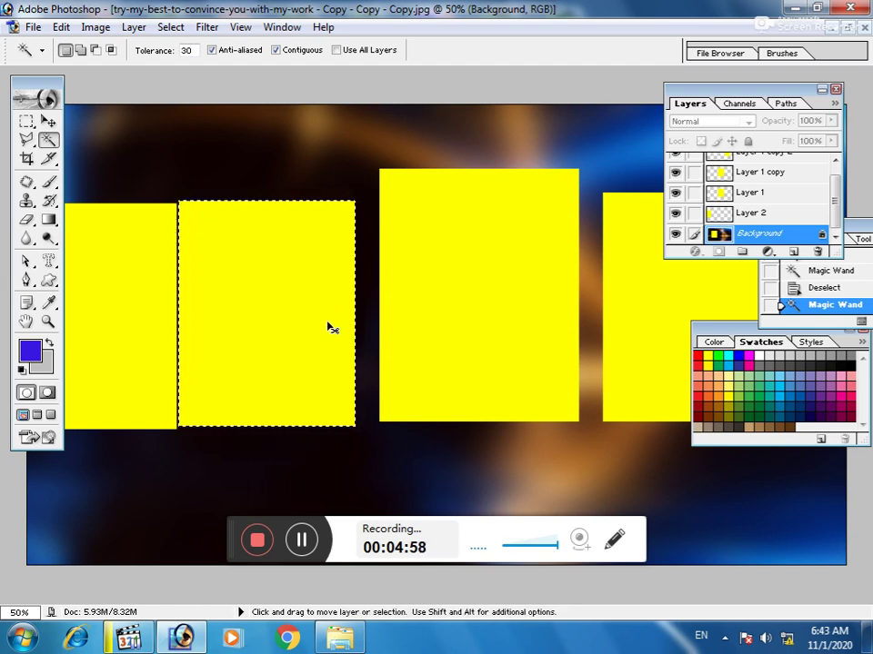
{"action": "key", "text": "alt+BackSpace"}
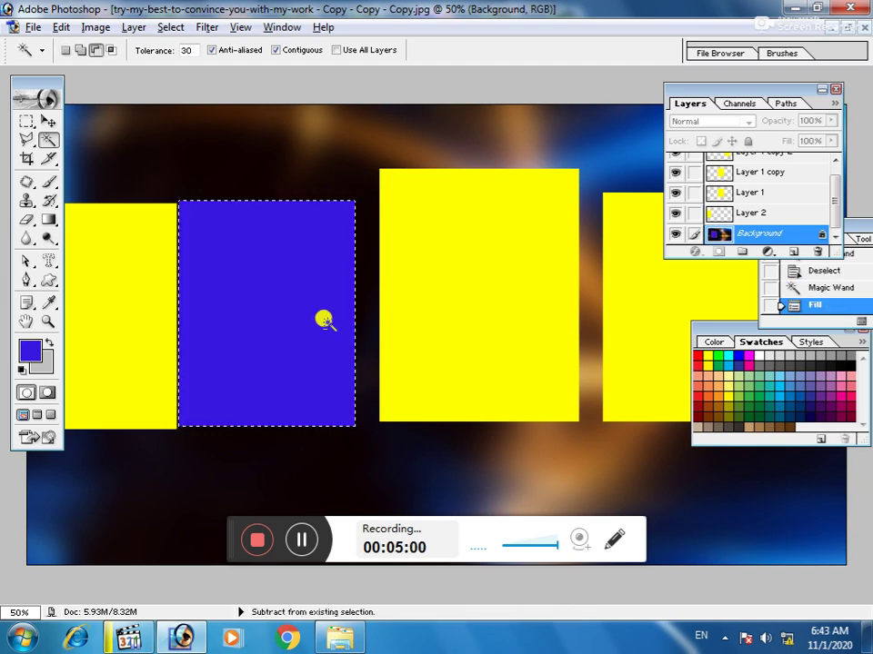
{"action": "key", "text": "ctrl+t"}
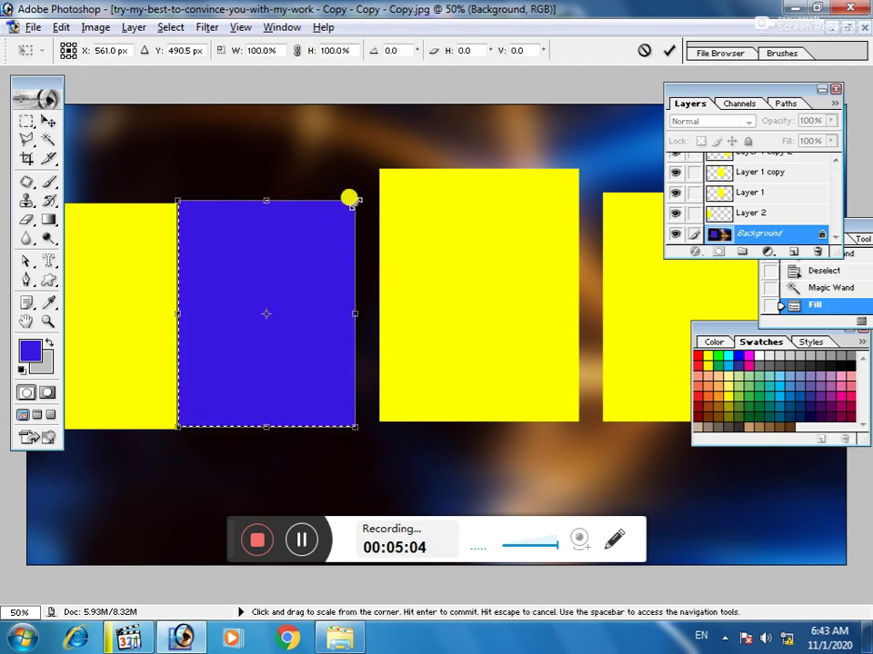
{"action": "left_click_drag", "start_coordinate": [354, 199], "coordinate": [360, 192]}
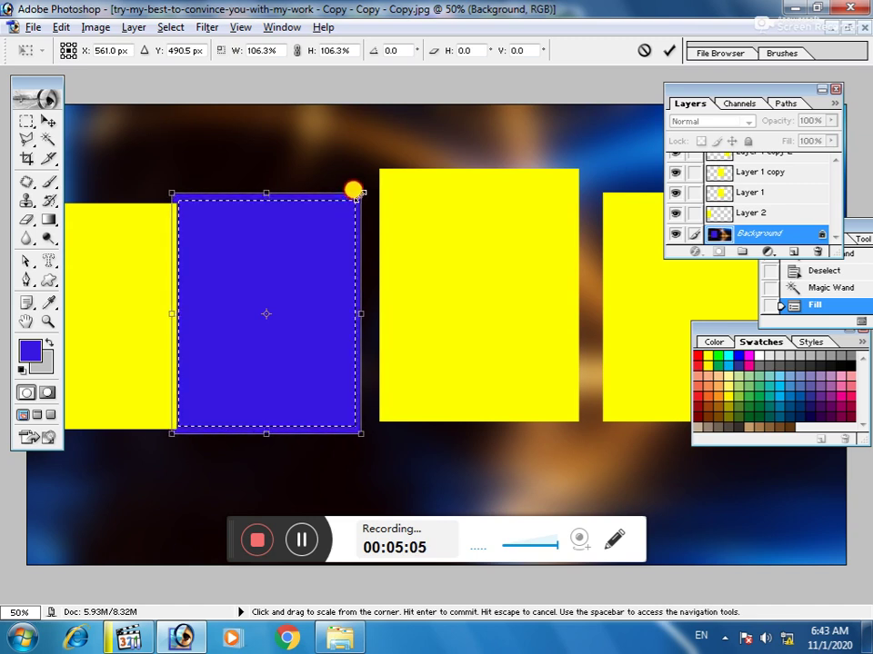
{"action": "key", "text": "Return"}
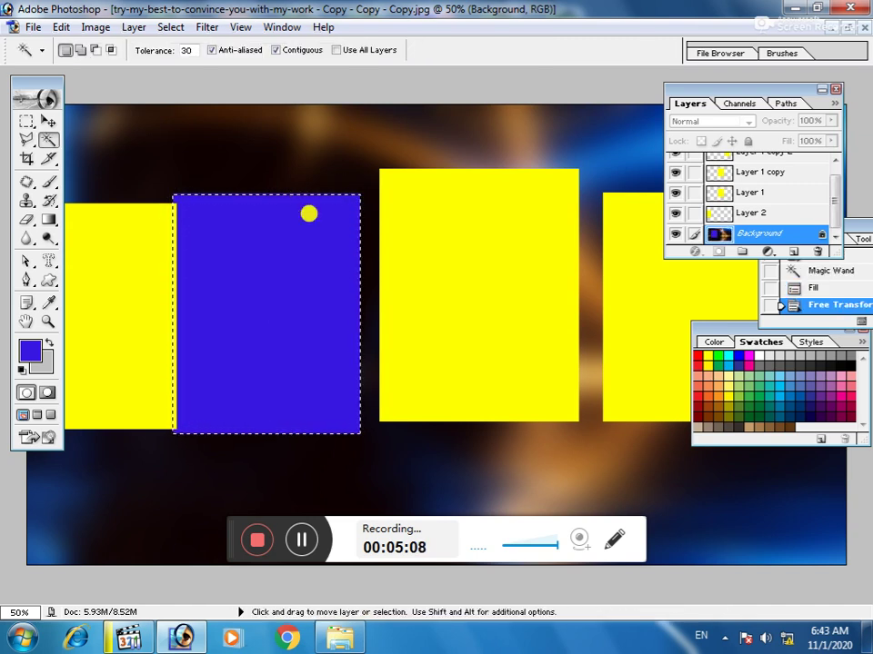
{"action": "left_click", "coordinate": [48, 122]}
{"action": "right_click", "coordinate": [135, 265]}
{"action": "left_click", "coordinate": [259, 292]}
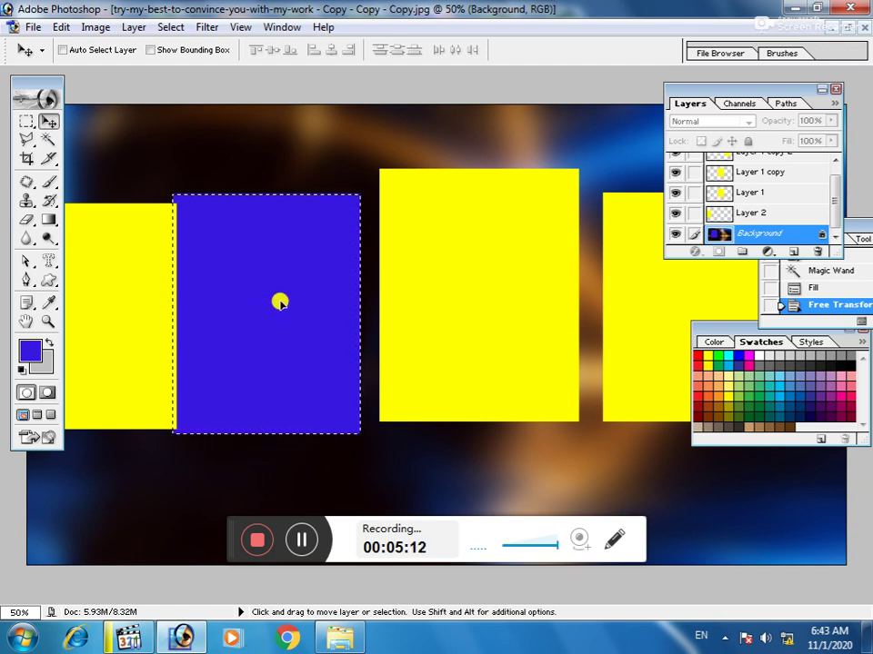
Step: Move the Layer 2 yellow rectangle onto the blue block to form a blue-bordered frame
{"action": "key", "text": "ctrl+d"}
{"action": "right_click", "coordinate": [121, 244]}
{"action": "left_click", "coordinate": [128, 255]}
{"action": "left_click_drag", "start_coordinate": [114, 258], "coordinate": [293, 255]}
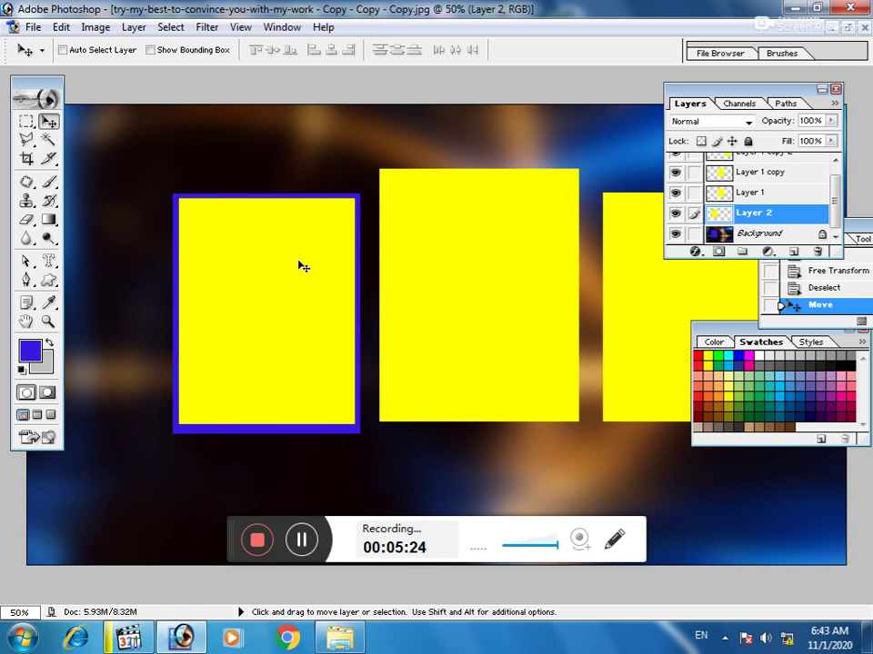
Step: Magic Wand-select around the blue border, deselect, and reactivate the Background layer
{"action": "left_click", "coordinate": [48, 139]}
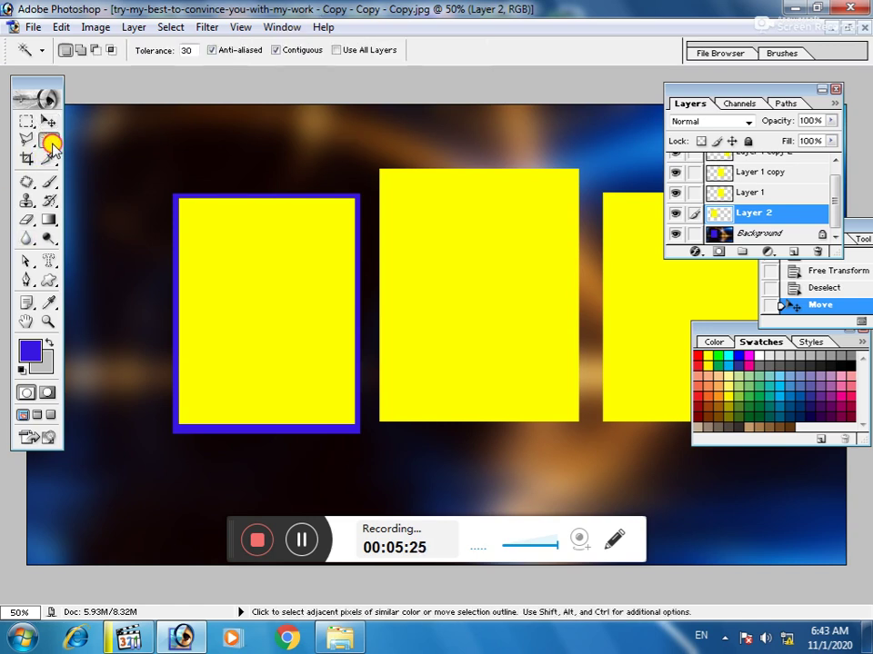
{"action": "left_click", "coordinate": [293, 425]}
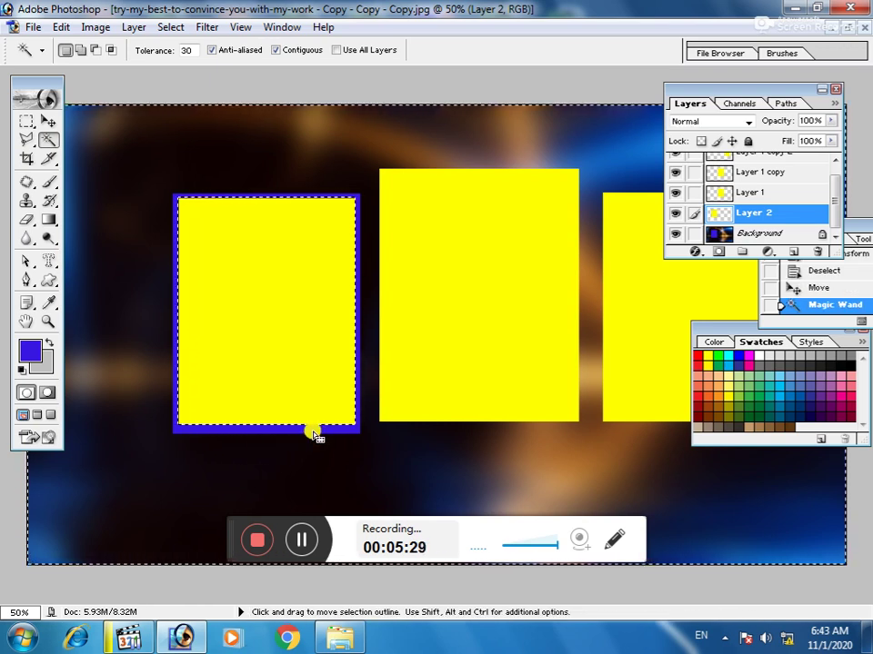
{"action": "key", "text": "ctrl+d"}
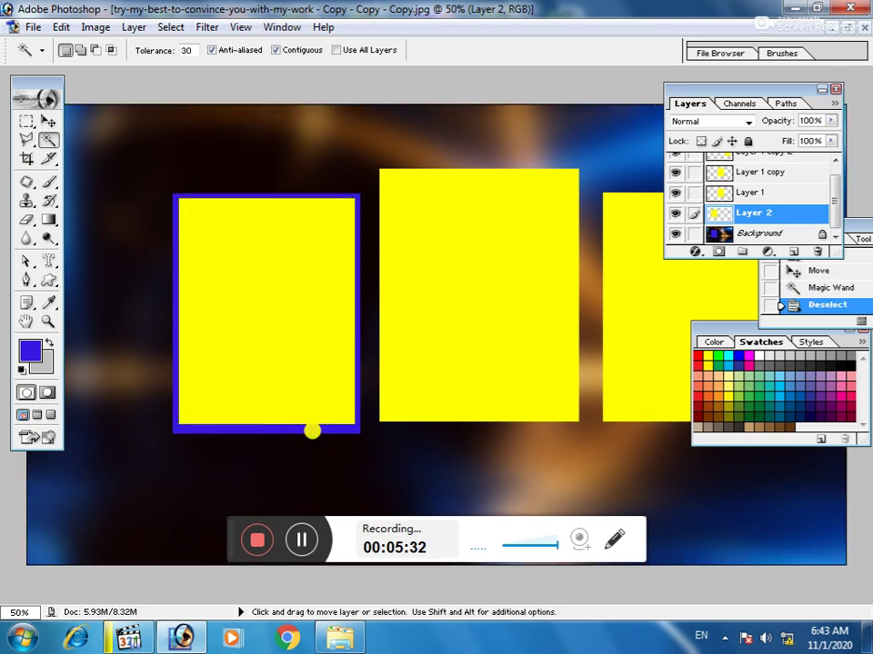
{"action": "left_click", "coordinate": [49, 120]}
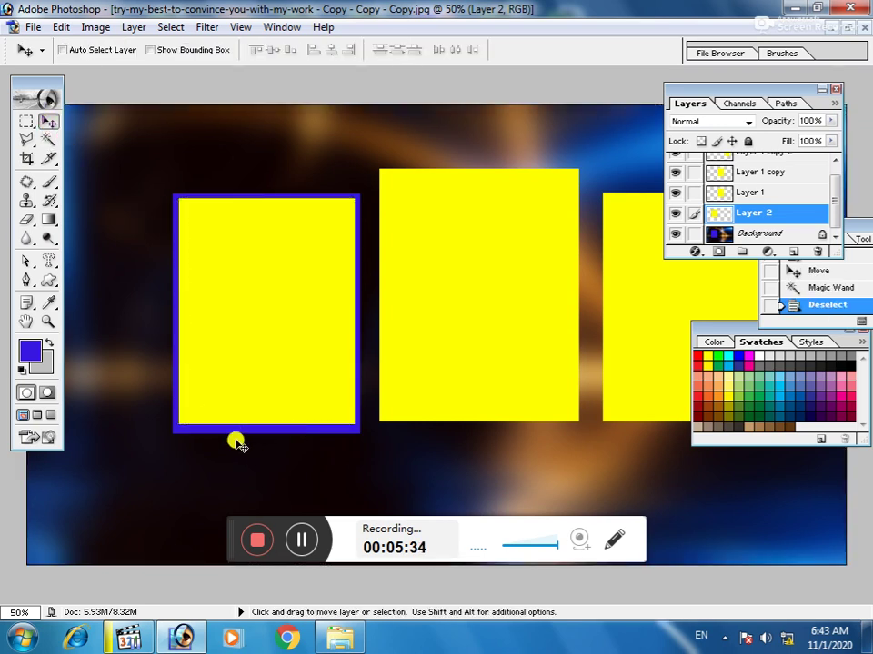
{"action": "right_click", "coordinate": [254, 435]}
{"action": "left_click", "coordinate": [275, 440]}
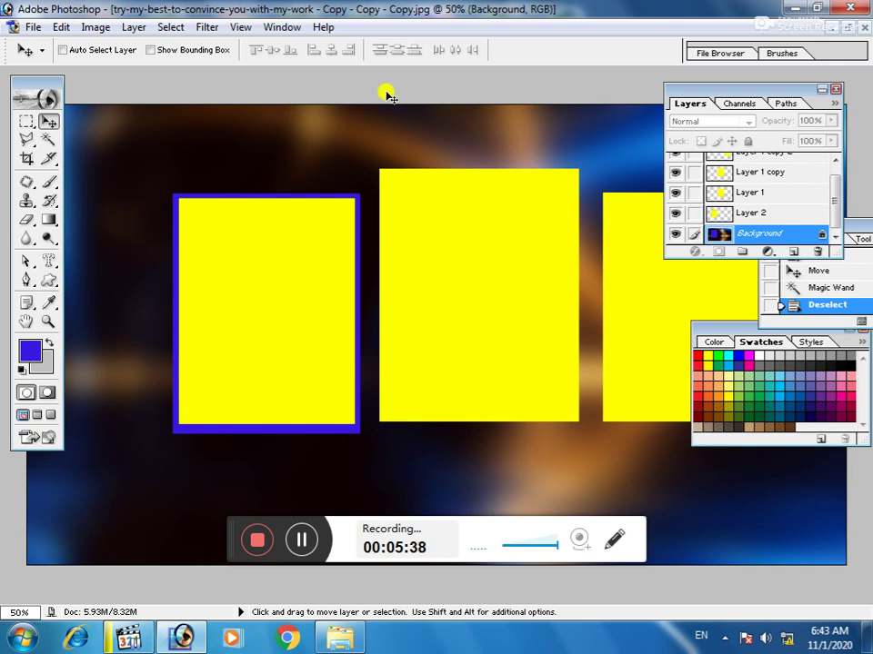
Step: Try moving the middle rectangle on Layer 1 copy, then undo the move
{"action": "right_click", "coordinate": [465, 265]}
{"action": "left_click", "coordinate": [500, 273]}
{"action": "mouse_move", "coordinate": [450, 248]}
{"action": "left_mouse_down"}
{"action": "mouse_move", "coordinate": [452, 283]}
{"action": "mouse_move", "coordinate": [447, 244]}
{"action": "mouse_move", "coordinate": [323, 262]}
{"action": "left_mouse_up"}
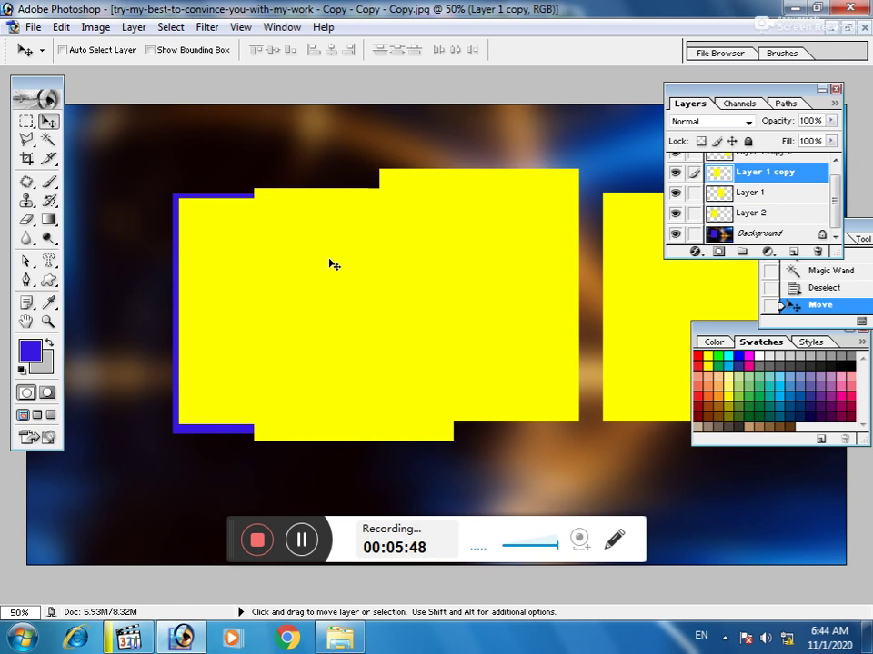
{"action": "key", "text": "ctrl+z"}
{"action": "left_click", "coordinate": [53, 140]}
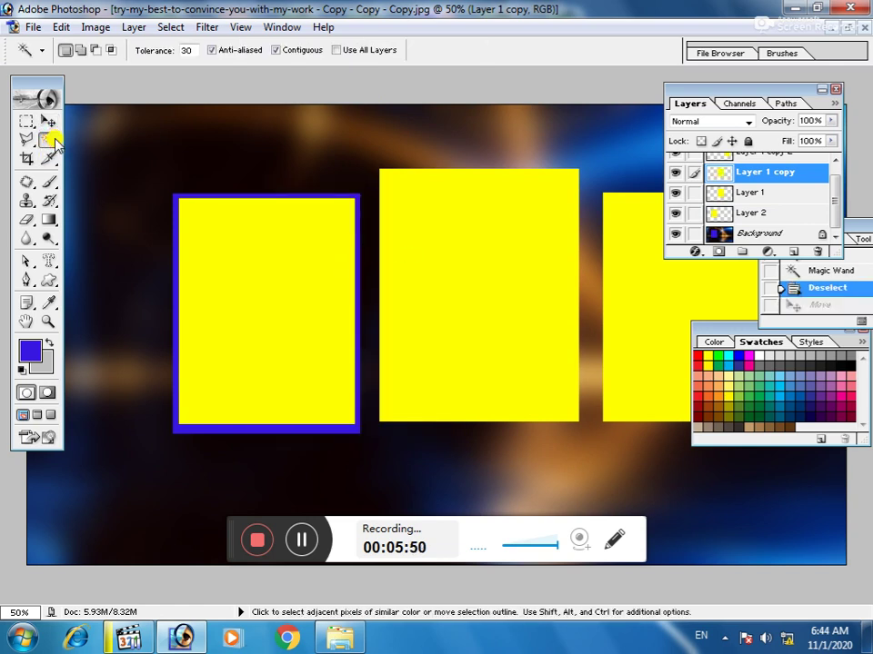
Step: Copy the middle yellow rectangle to Layer 3 and fill it with blue
{"action": "left_click", "coordinate": [522, 251]}
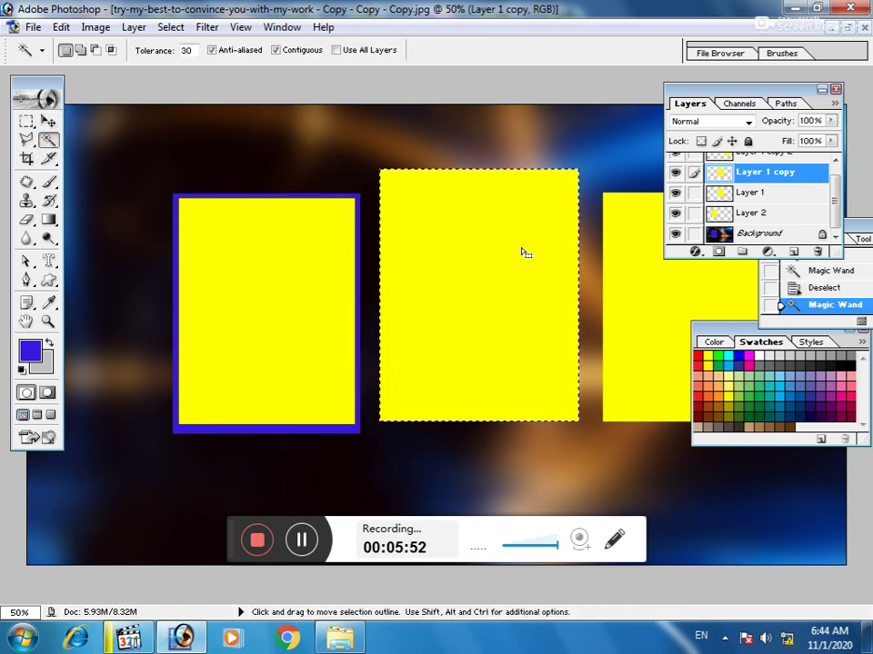
{"action": "key", "text": "ctrl"}
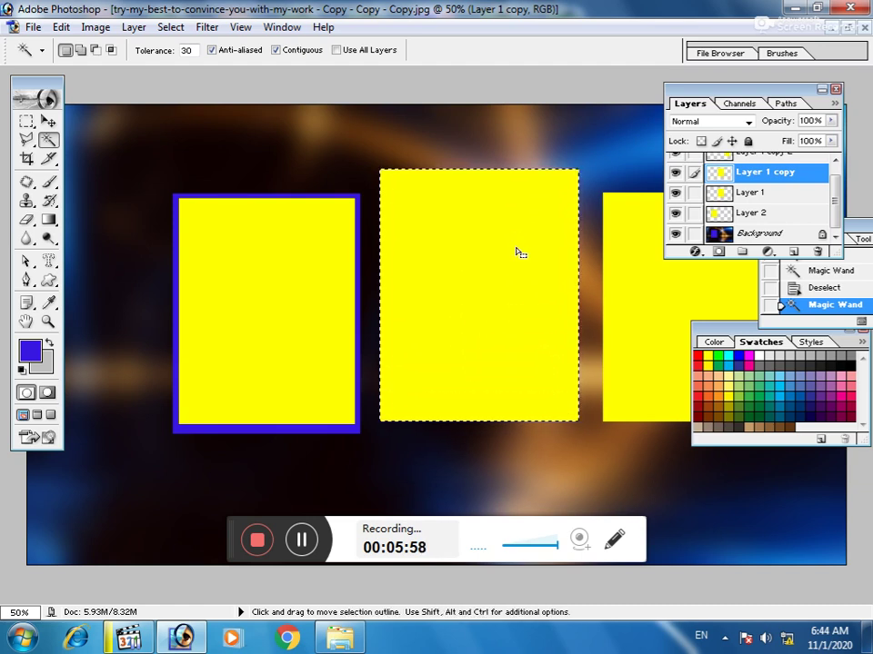
{"action": "key", "text": "ctrl+j"}
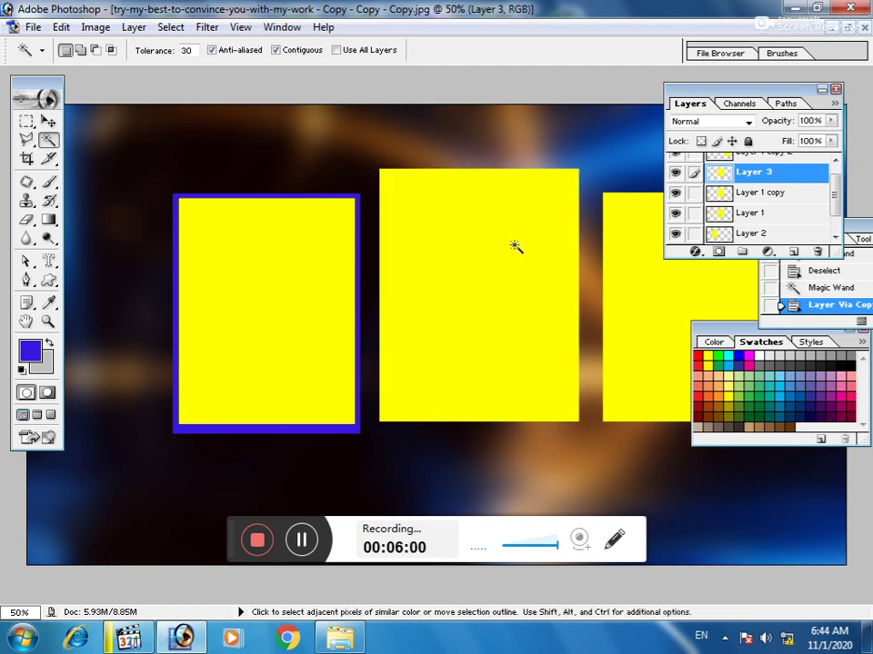
{"action": "left_click", "coordinate": [515, 241]}
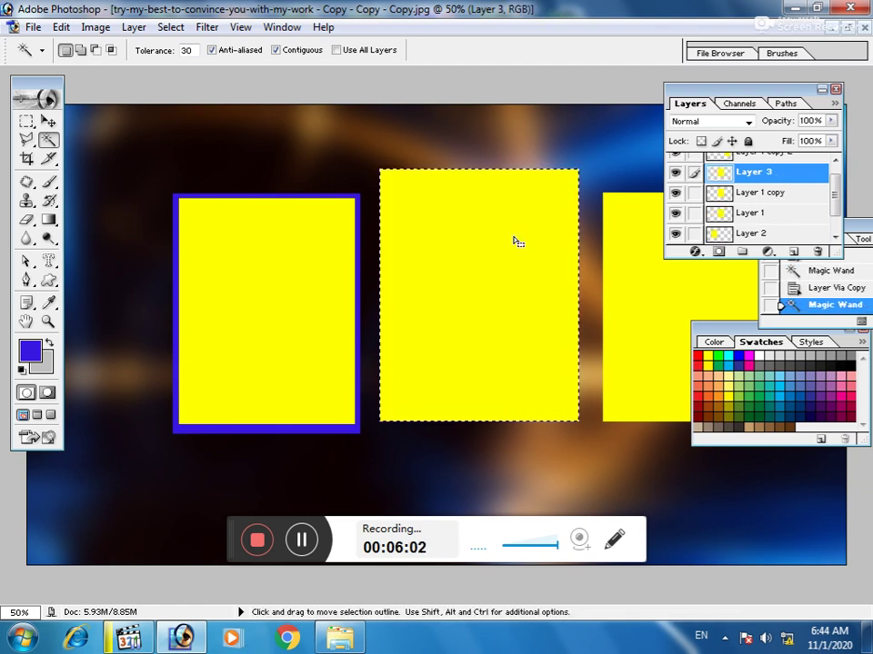
{"action": "key", "text": "alt"}
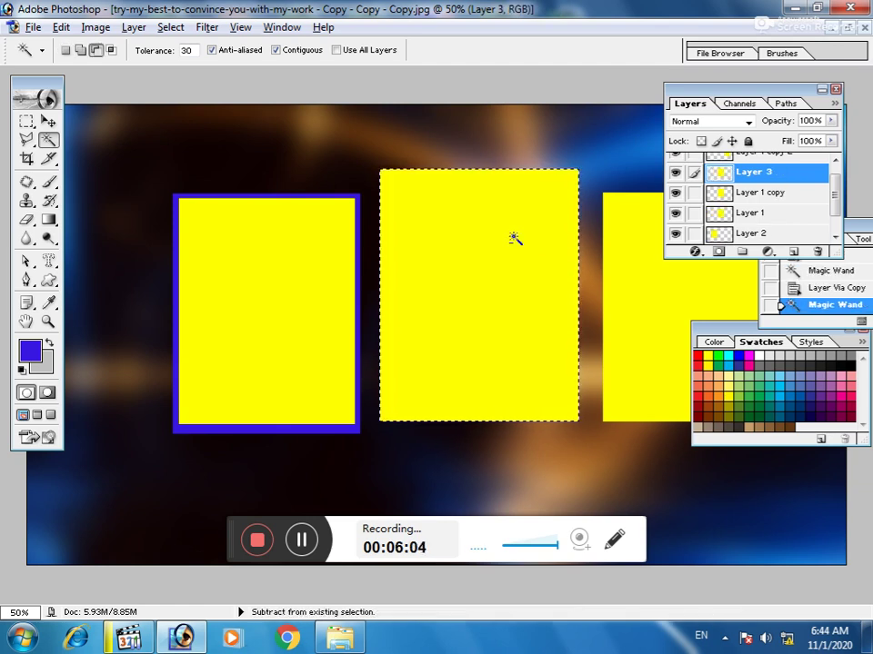
{"action": "key", "text": "alt+BackSpace"}
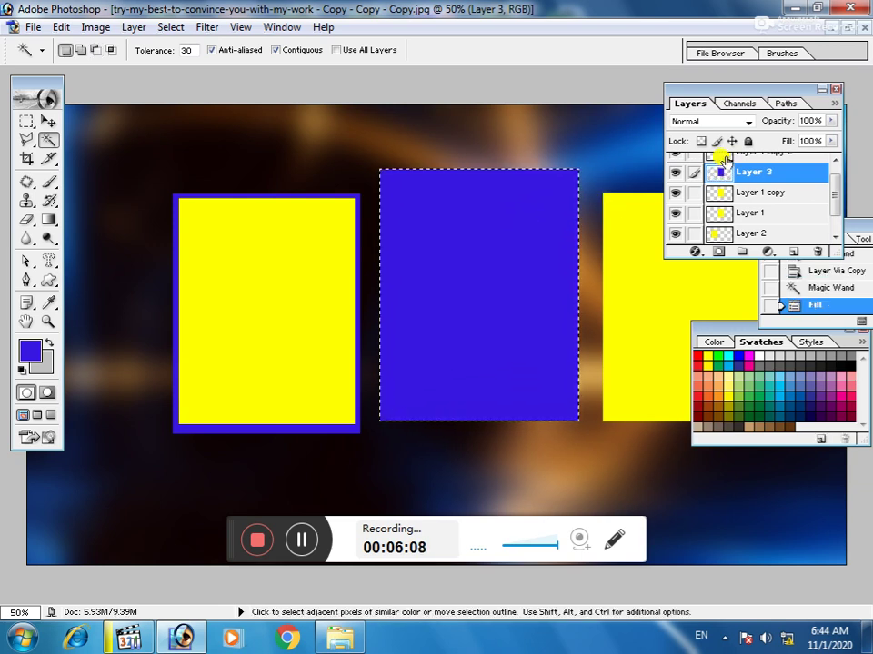
Step: Place Layer 3 beneath Layer 1 copy and scale it down to about 89.4%
{"action": "left_click_drag", "start_coordinate": [730, 171], "coordinate": [745, 201]}
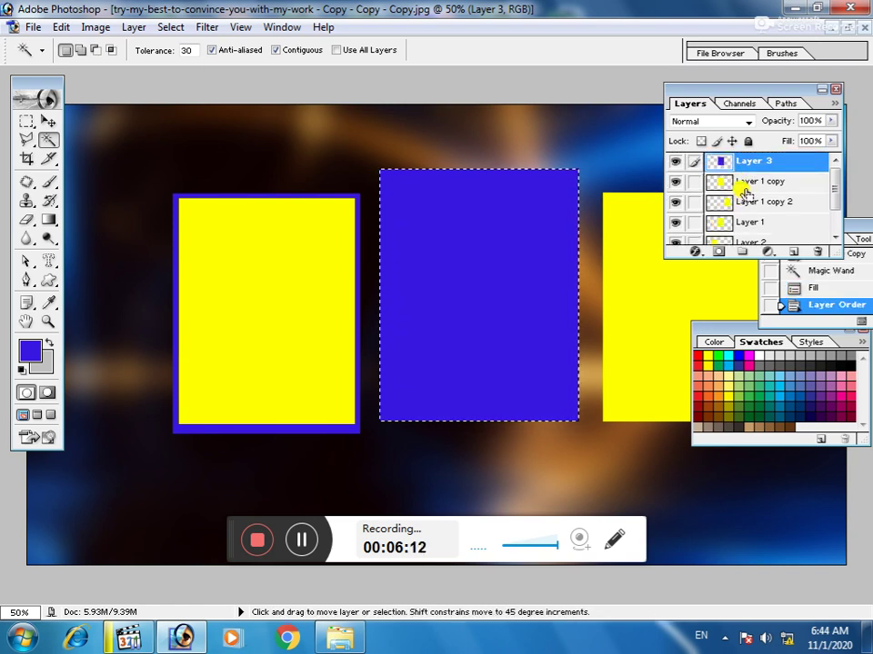
{"action": "key", "text": "ctrl+alt+z"}
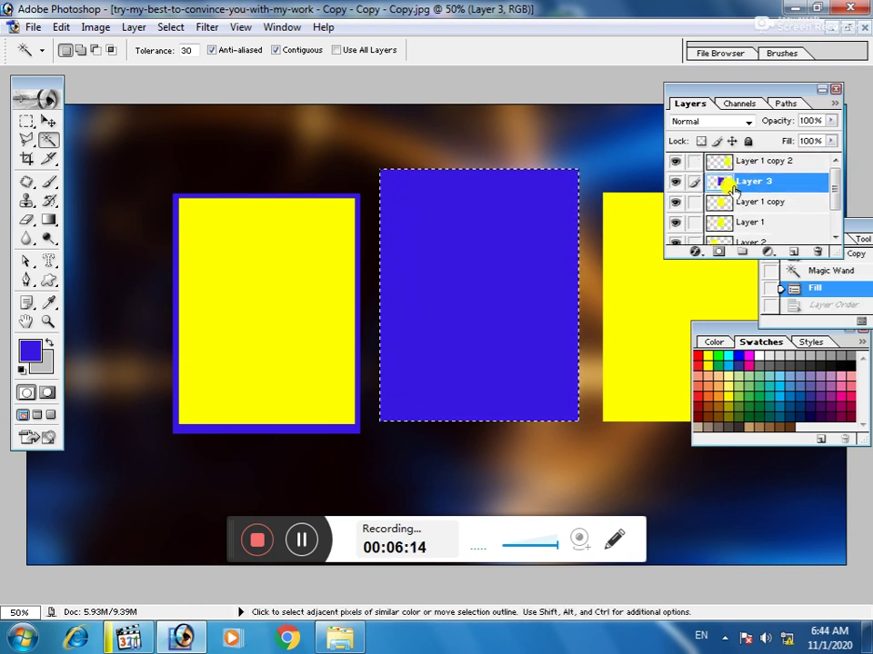
{"action": "left_click_drag", "start_coordinate": [733, 188], "coordinate": [726, 201]}
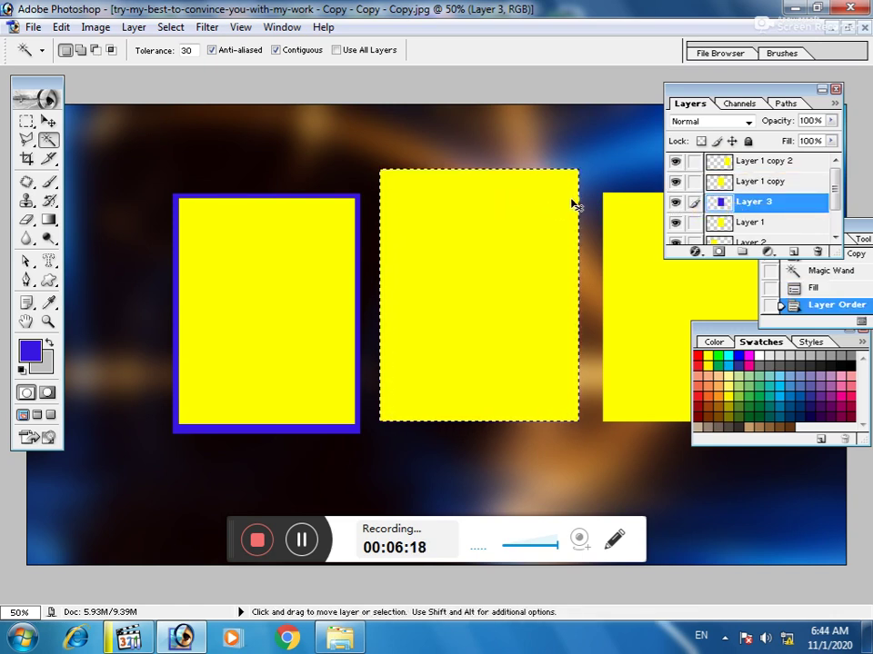
{"action": "key", "text": "ctrl+t"}
{"action": "left_click_drag", "start_coordinate": [579, 169], "coordinate": [568, 182]}
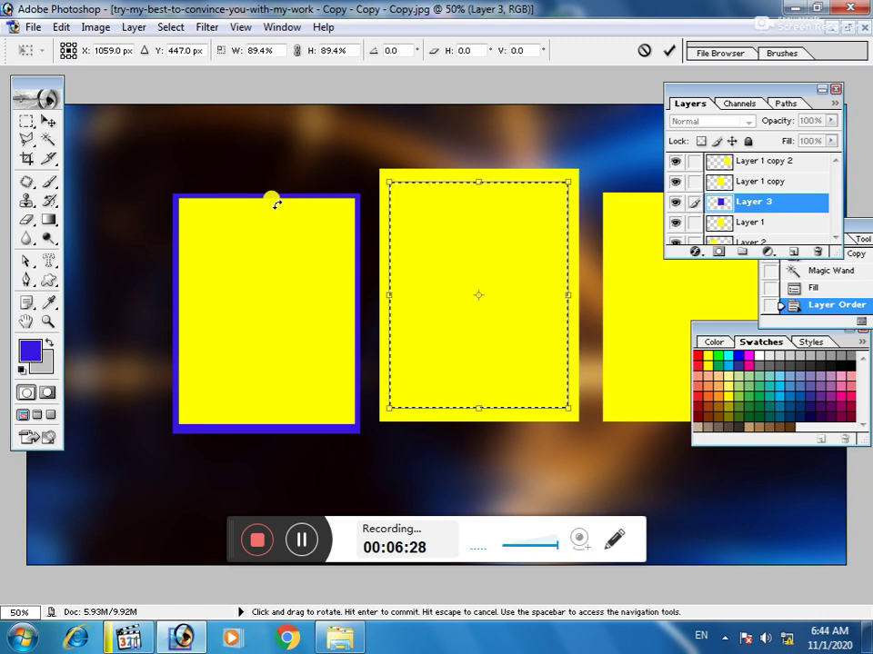
Step: Apply the resize and shift the middle frame's selection slightly right
{"action": "key", "text": "Return"}
{"action": "key", "text": "i"}
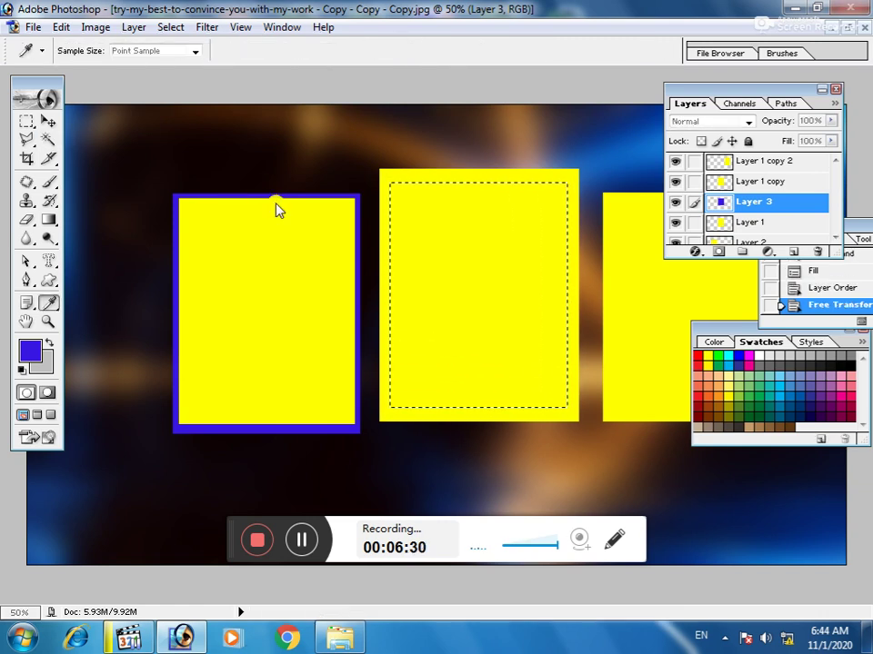
{"action": "key", "text": "shift+BackSpace"}
{"action": "key", "text": "Escape"}
{"action": "key", "text": "w"}
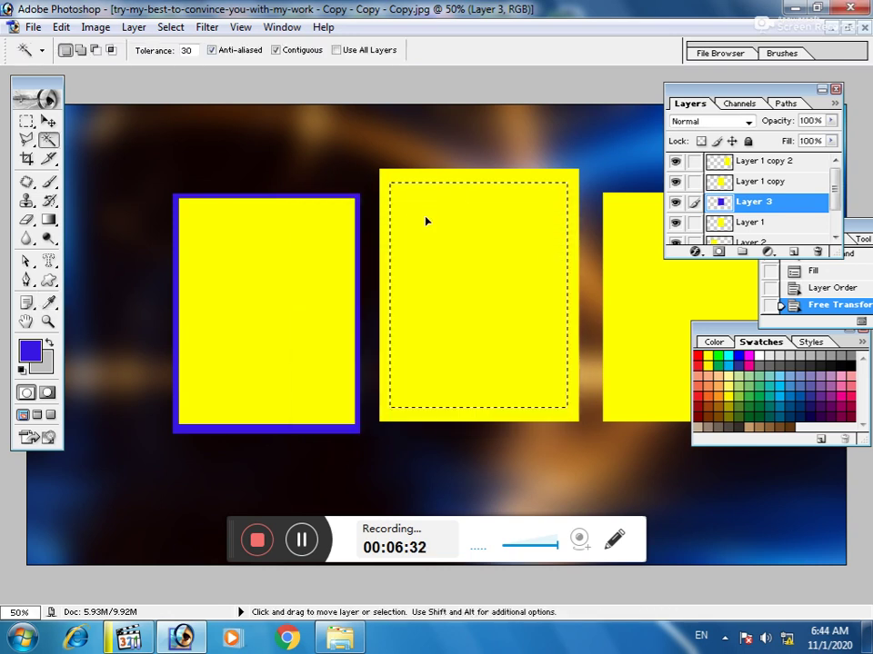
{"action": "left_click", "coordinate": [47, 121]}
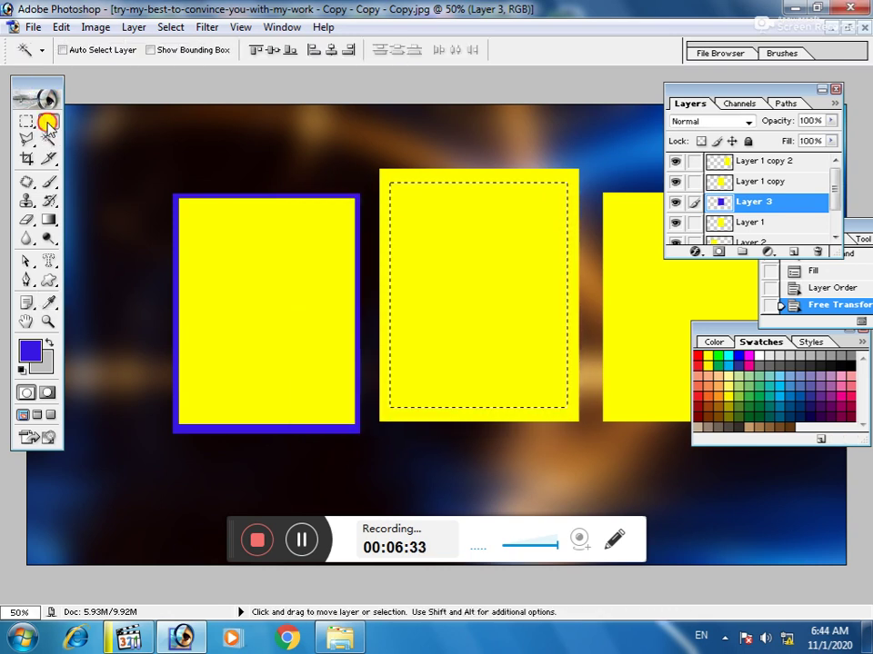
{"action": "left_click_drag", "start_coordinate": [500, 267], "coordinate": [505, 268]}
Step: Fill the selection on Layer 1 copy with blue and nudge it slightly left
{"action": "right_click", "coordinate": [515, 269]}
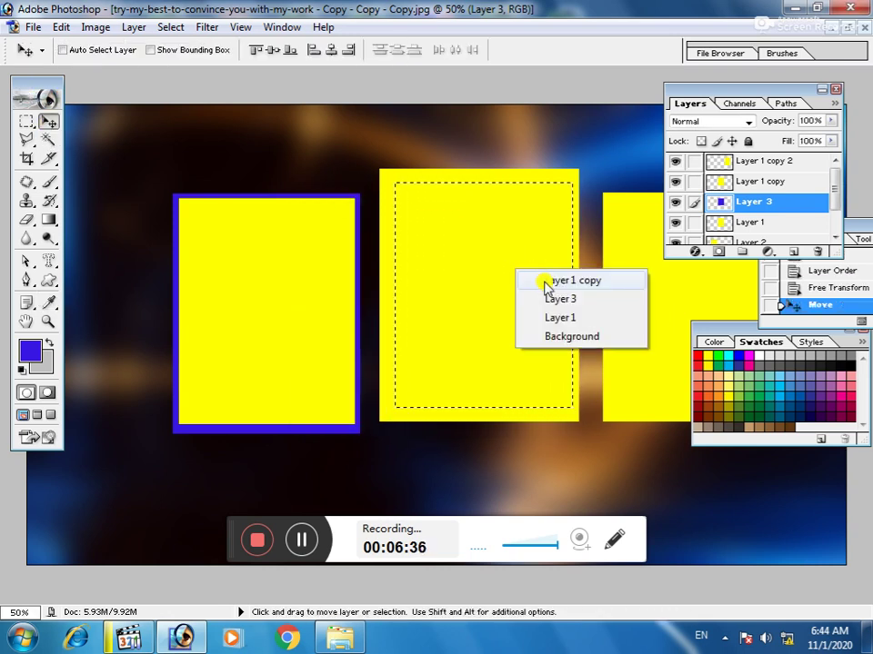
{"action": "left_click", "coordinate": [546, 282]}
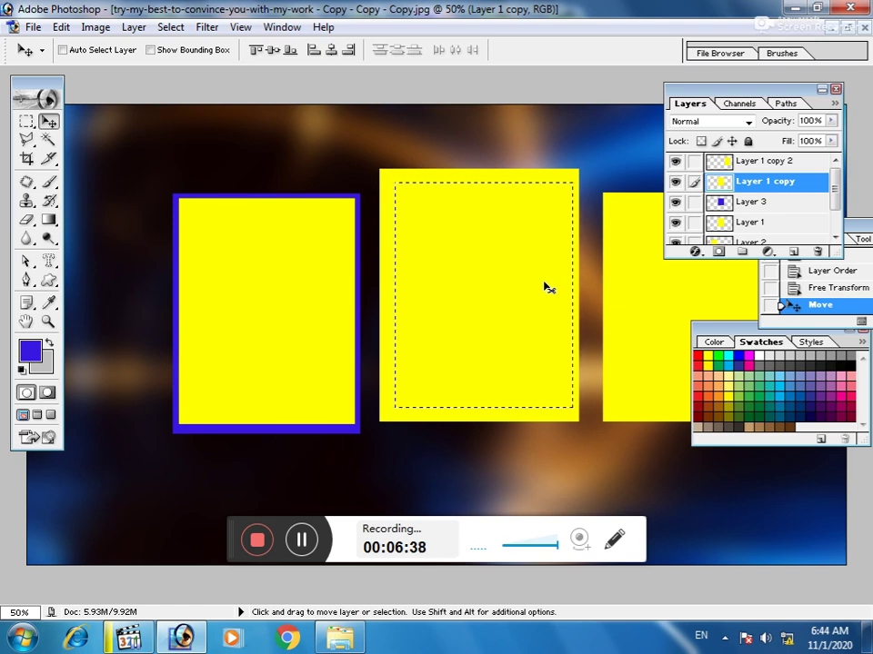
{"action": "key", "text": "alt"}
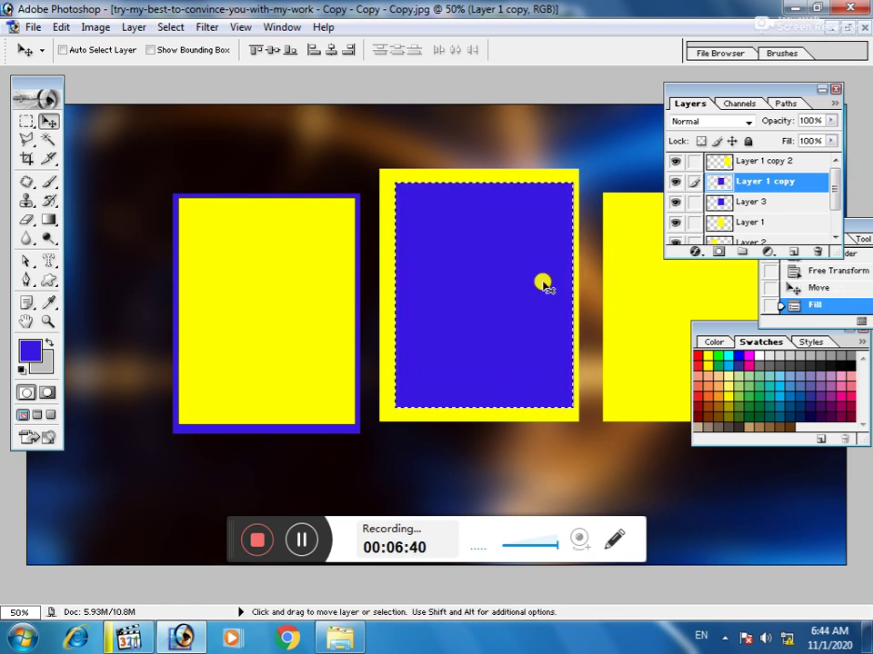
{"action": "key", "text": "shift+Left"}
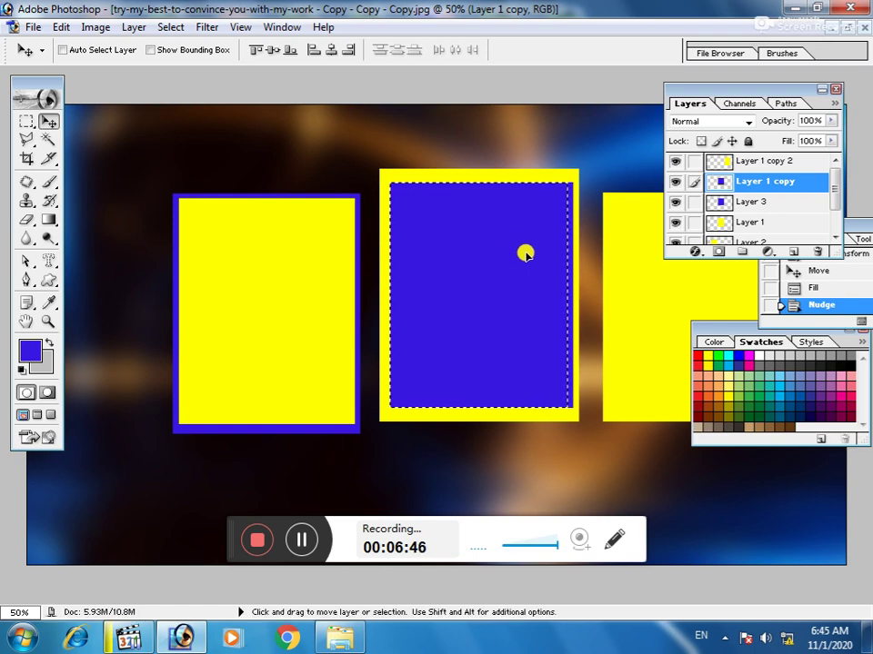
{"action": "key", "text": "ctrl+minus"}
{"action": "key", "text": "ctrl+minus"}
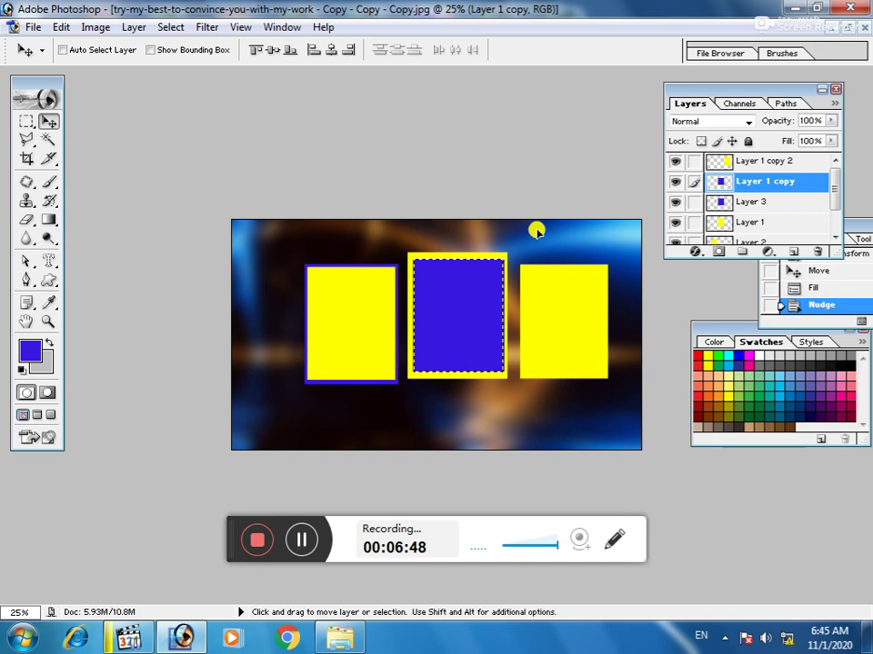
Step: Clear the selection and make Layer 1 copy 2 the working layer
{"action": "key", "text": "ctrl+d"}
{"action": "left_click", "coordinate": [49, 139]}
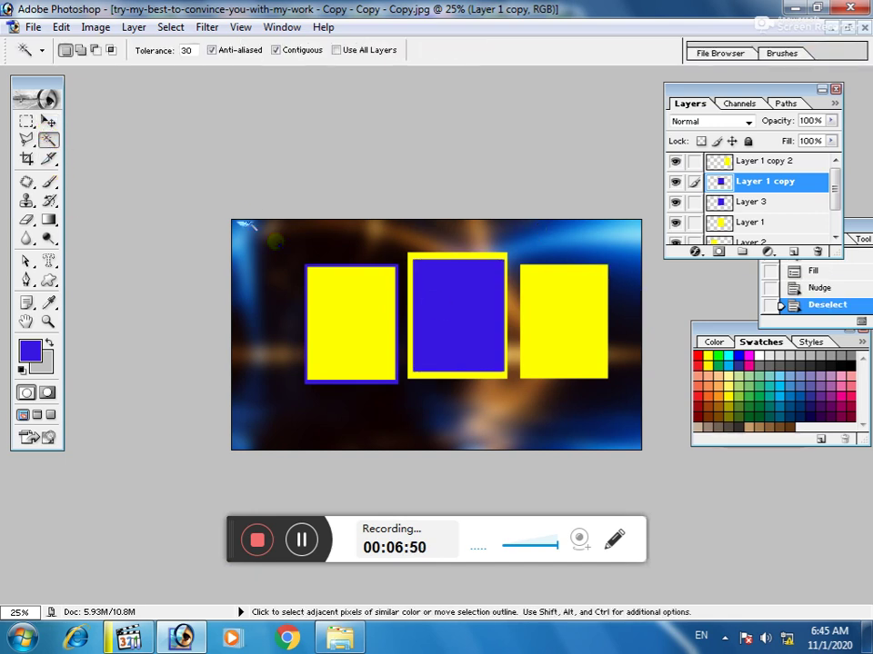
{"action": "left_click", "coordinate": [577, 314]}
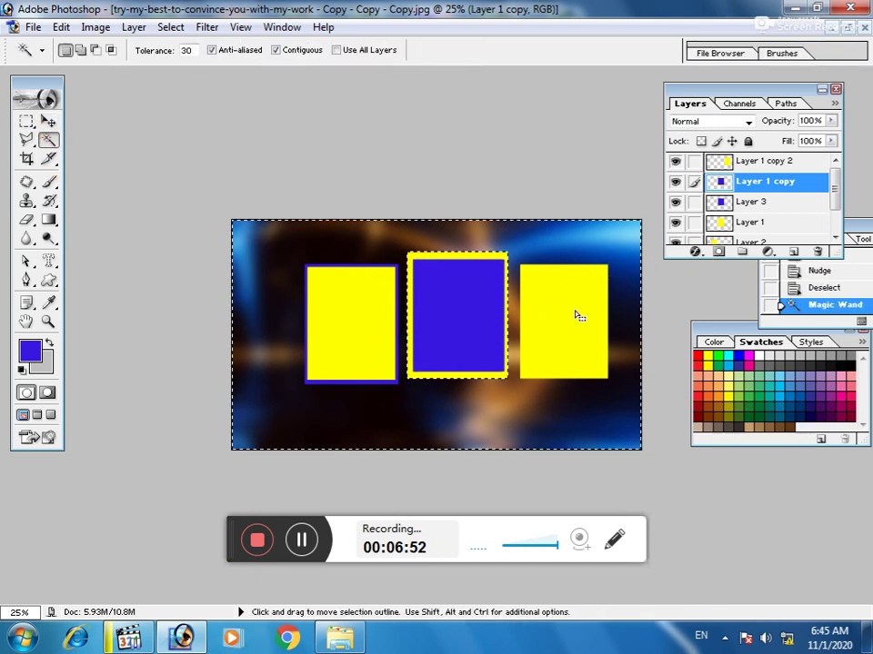
{"action": "left_click", "coordinate": [444, 285]}
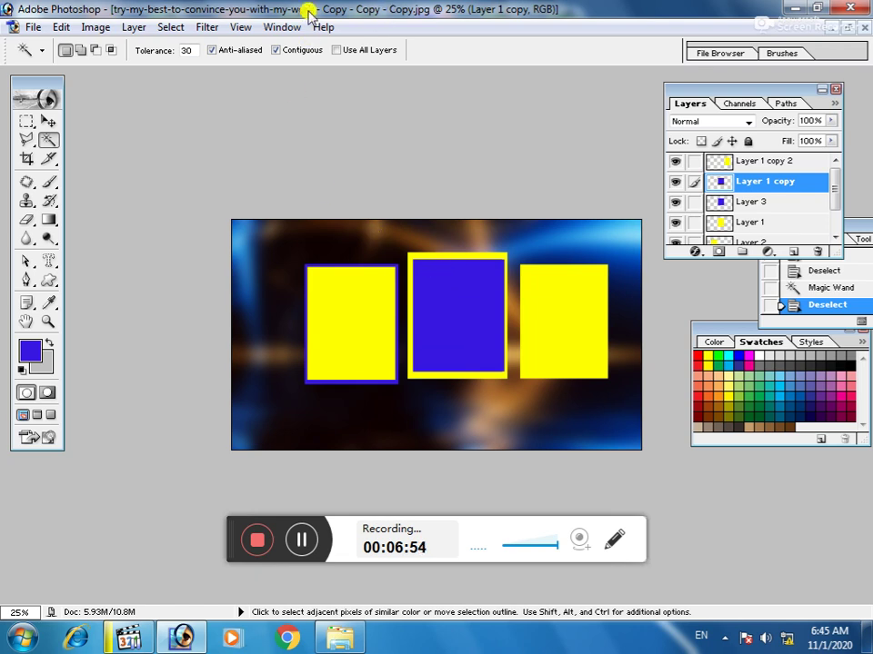
{"action": "left_click", "coordinate": [48, 121]}
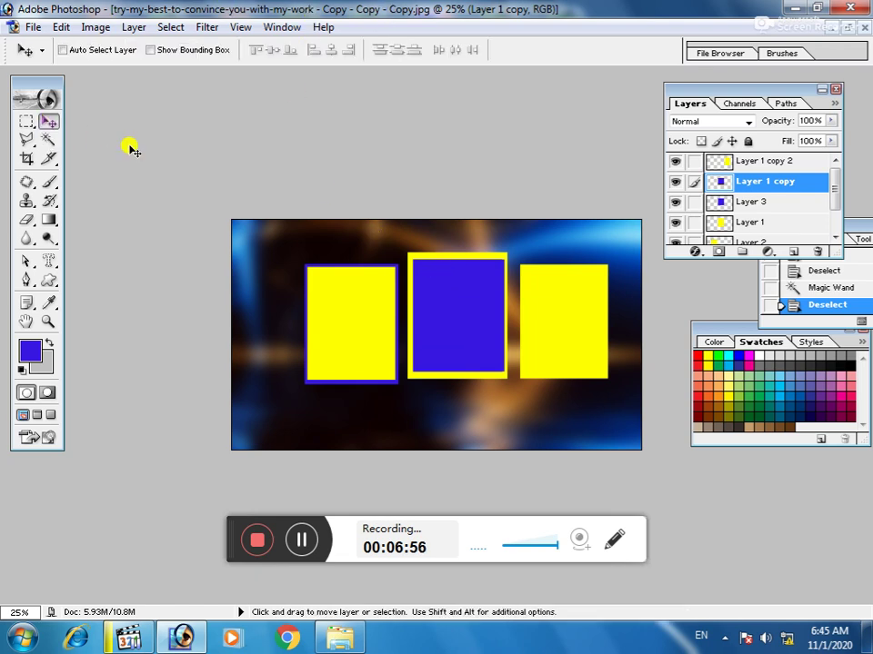
{"action": "right_click", "coordinate": [579, 346]}
{"action": "left_click", "coordinate": [589, 342]}
{"action": "left_click", "coordinate": [410, 280]}
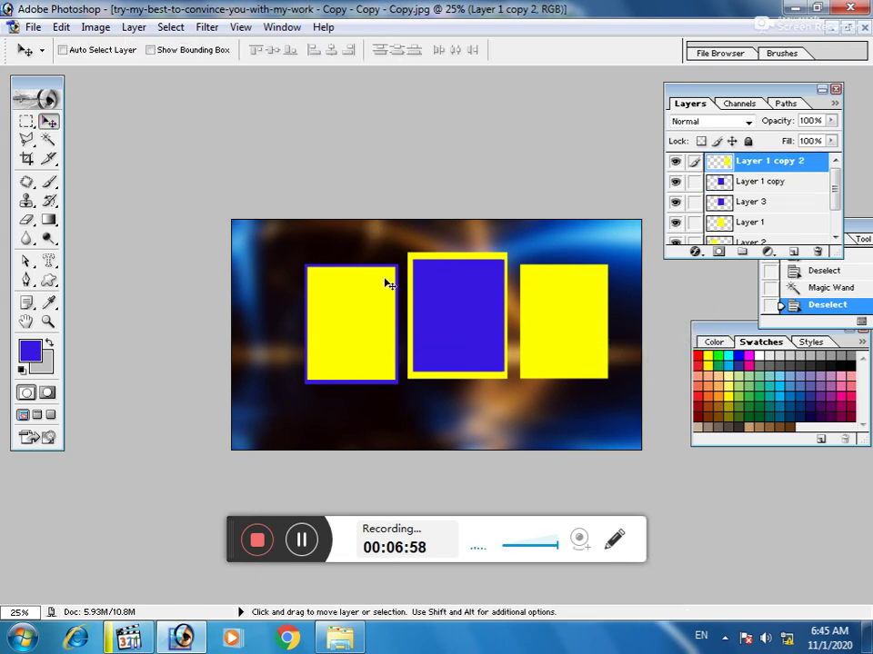
Step: Magic-wand select the right-hand yellow frame and pick white from the Swatches
{"action": "left_click", "coordinate": [49, 139]}
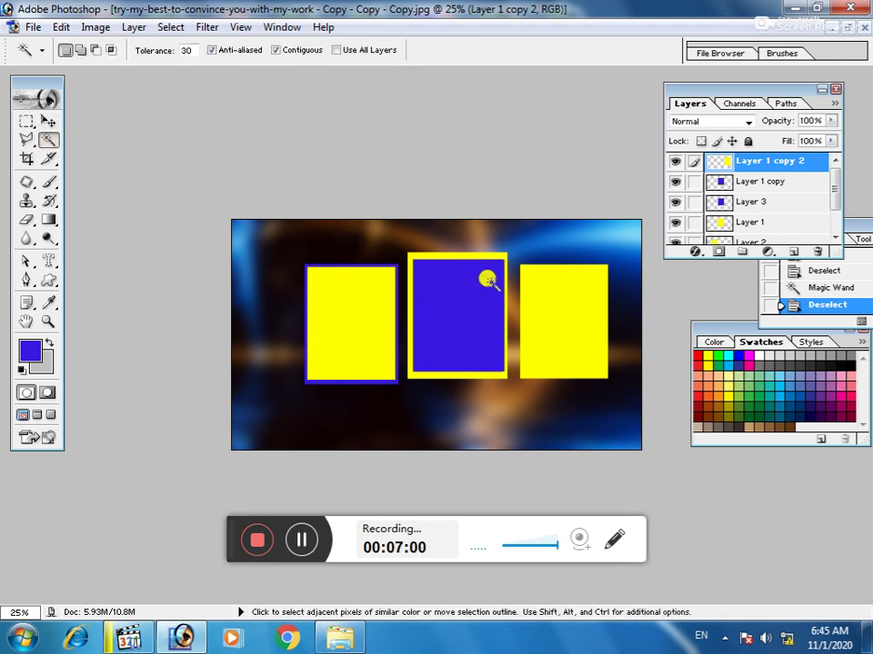
{"action": "left_click", "coordinate": [558, 323]}
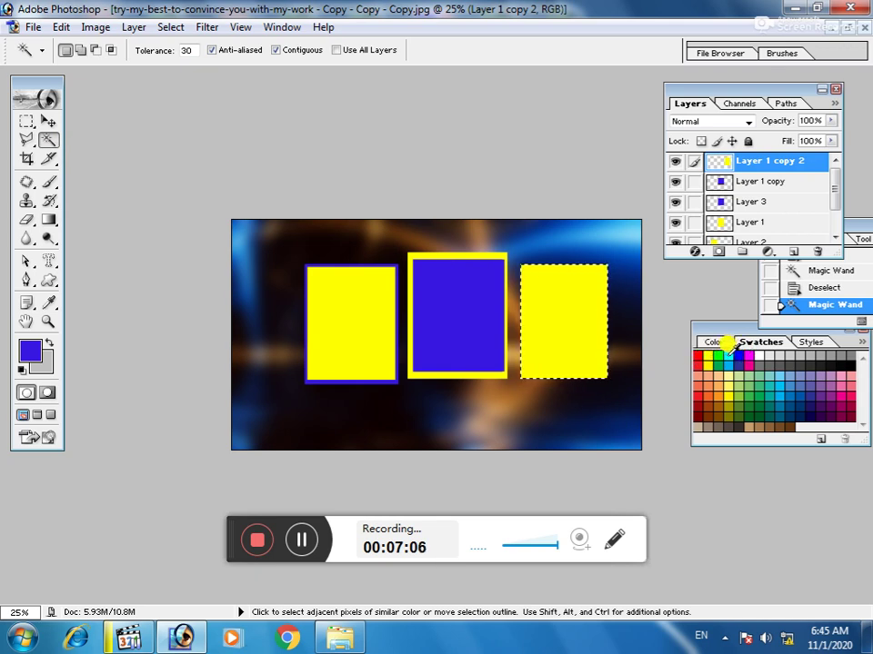
{"action": "left_click", "coordinate": [758, 359]}
{"action": "left_click", "coordinate": [759, 356]}
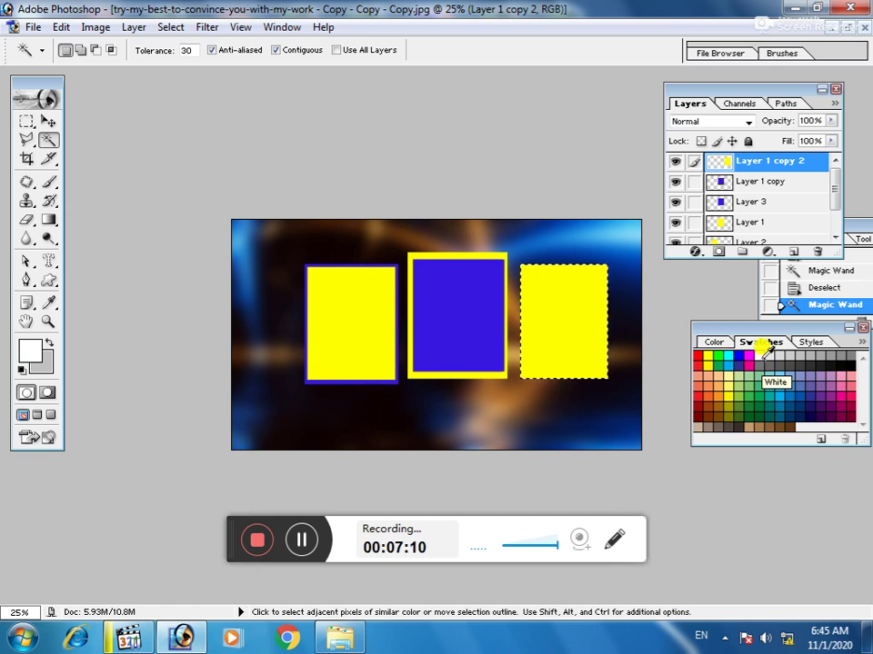
Step: Outline the selected right frame with Edit > Stroke, choosing white in the Color Picker
{"action": "left_click", "coordinate": [95, 27]}
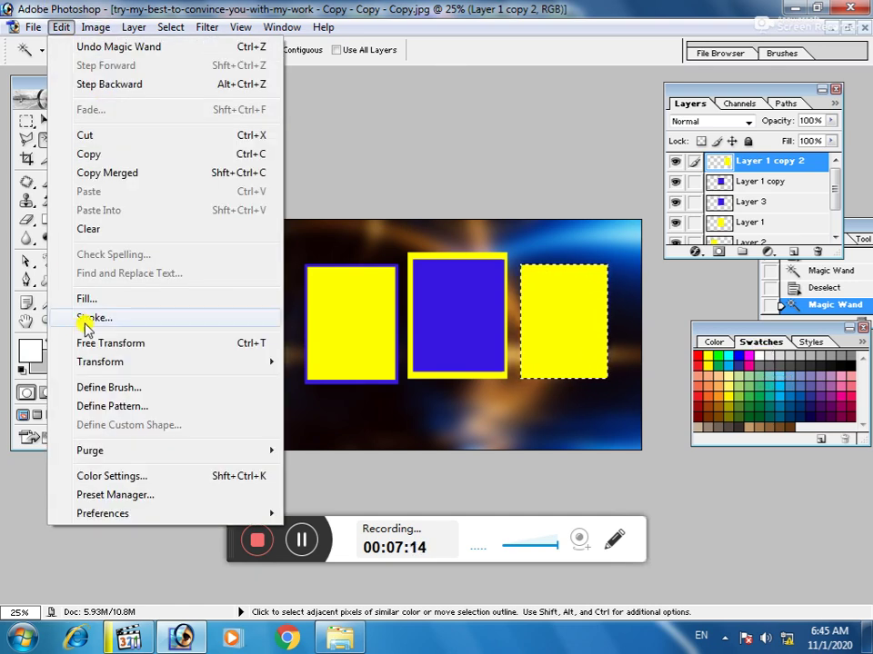
{"action": "left_click", "coordinate": [86, 317]}
{"action": "left_click", "coordinate": [386, 270]}
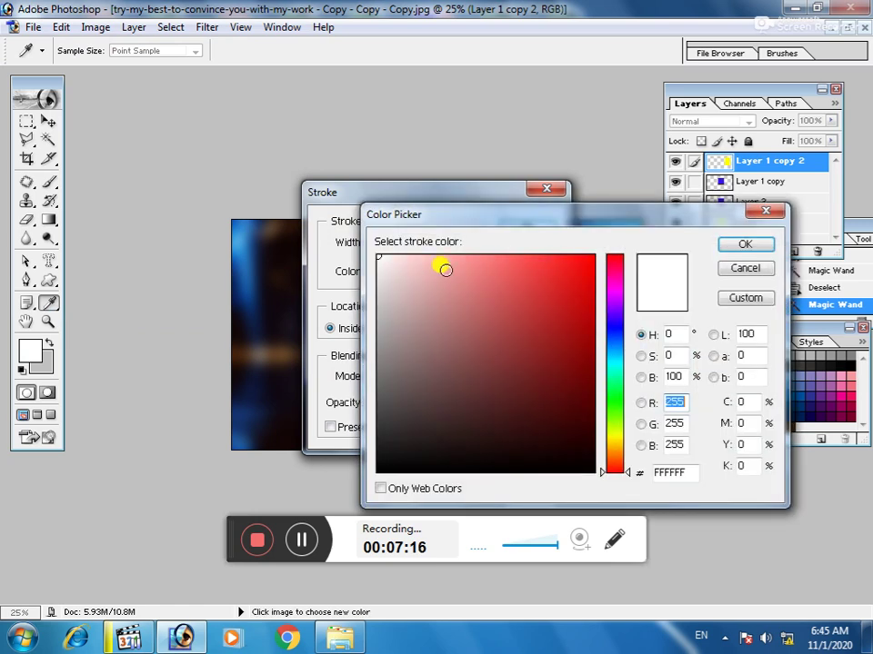
{"action": "left_click", "coordinate": [736, 248]}
{"action": "left_click", "coordinate": [514, 229]}
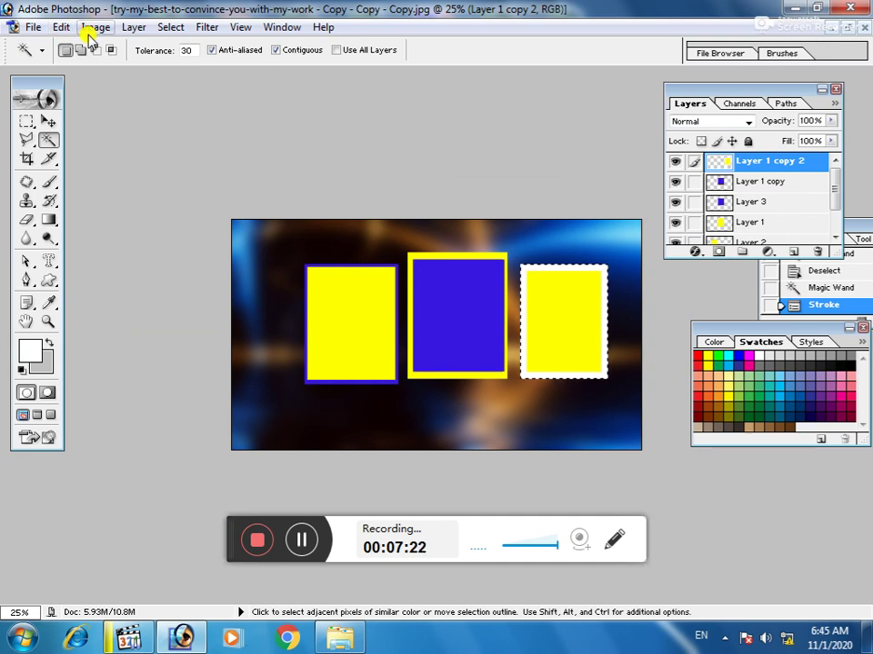
{"action": "left_click", "coordinate": [300, 540]}
{"action": "left_click", "coordinate": [296, 543]}
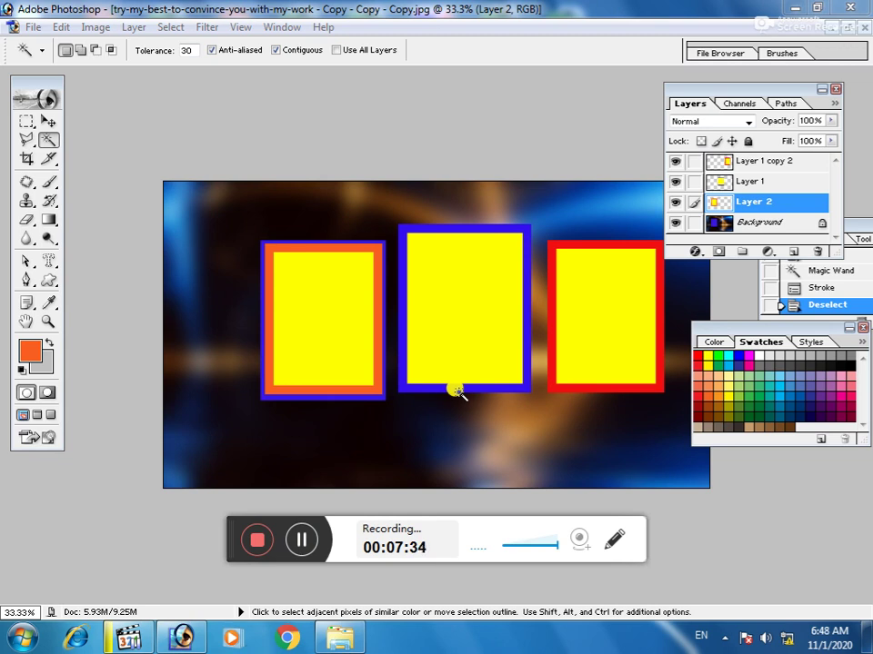
Step: Float the framed document window and place the 2.psd portrait window beside it
{"action": "left_click", "coordinate": [849, 26]}
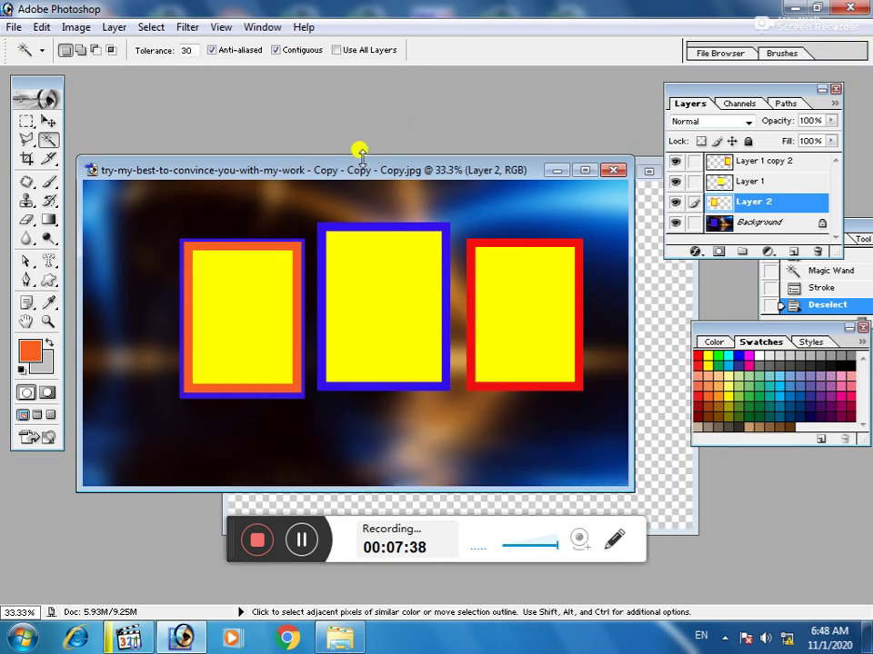
{"action": "left_click_drag", "start_coordinate": [366, 171], "coordinate": [444, 64]}
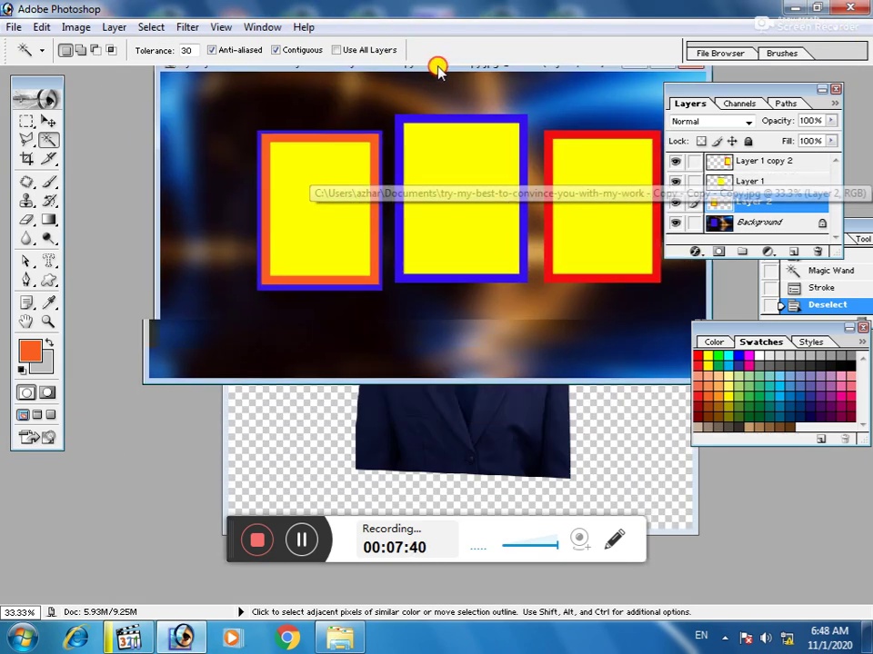
{"action": "left_click", "coordinate": [262, 407]}
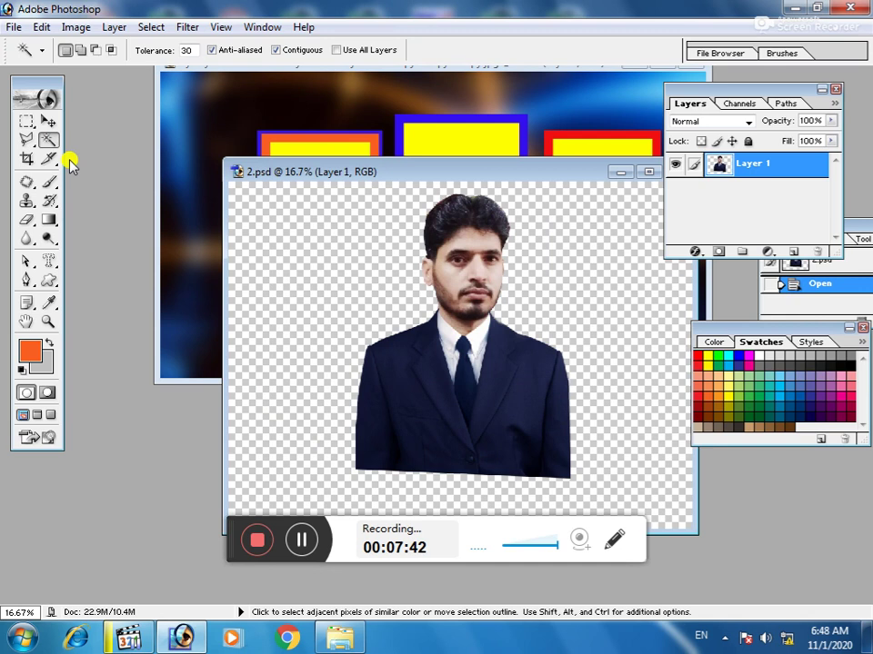
{"action": "left_click", "coordinate": [46, 121]}
{"action": "left_click_drag", "start_coordinate": [399, 167], "coordinate": [212, 335]}
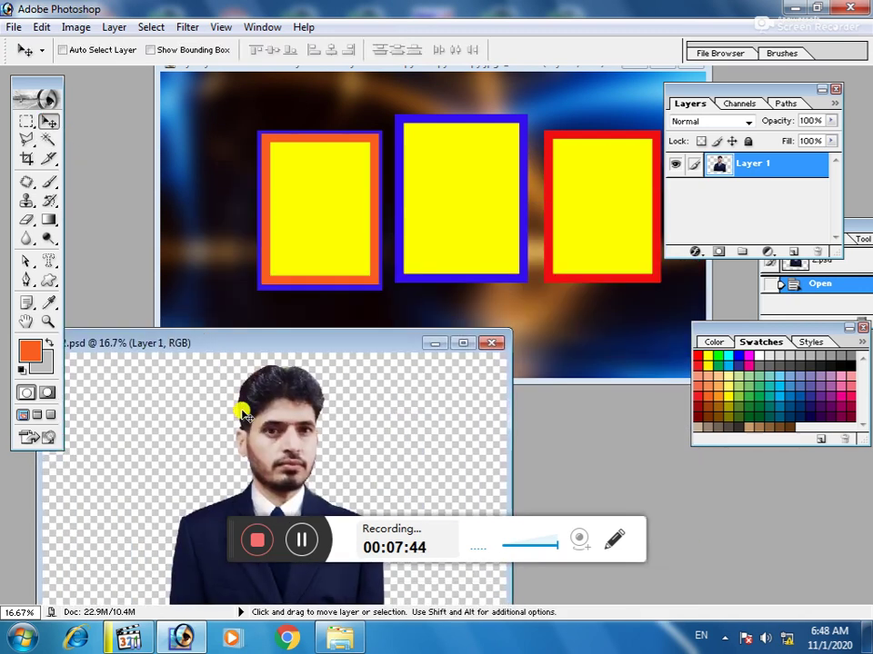
Step: Drag the man's photo from 2.psd into the framed document and maximise its window
{"action": "left_click_drag", "start_coordinate": [239, 410], "coordinate": [400, 188]}
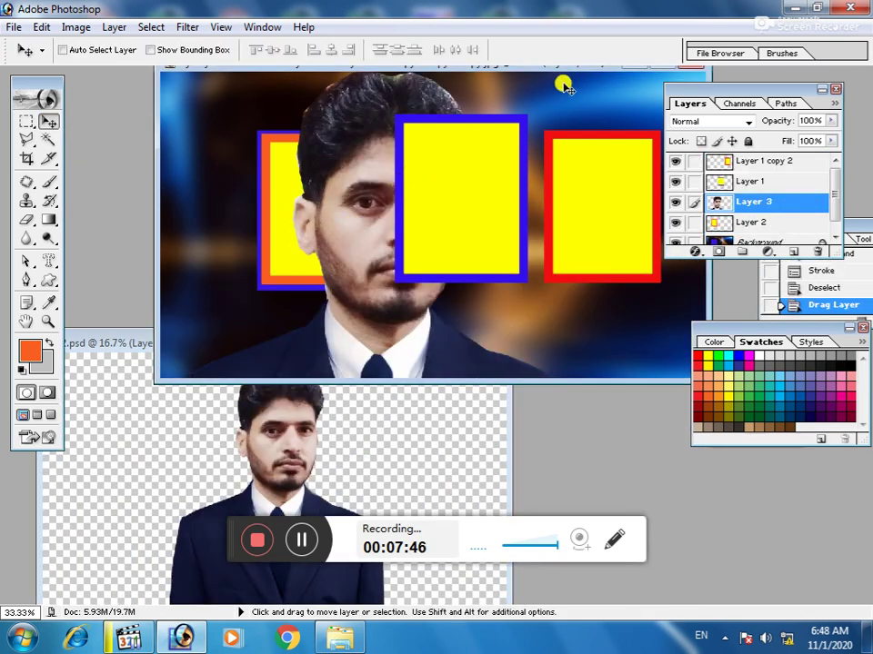
{"action": "left_click", "coordinate": [445, 204], "text": "alt"}
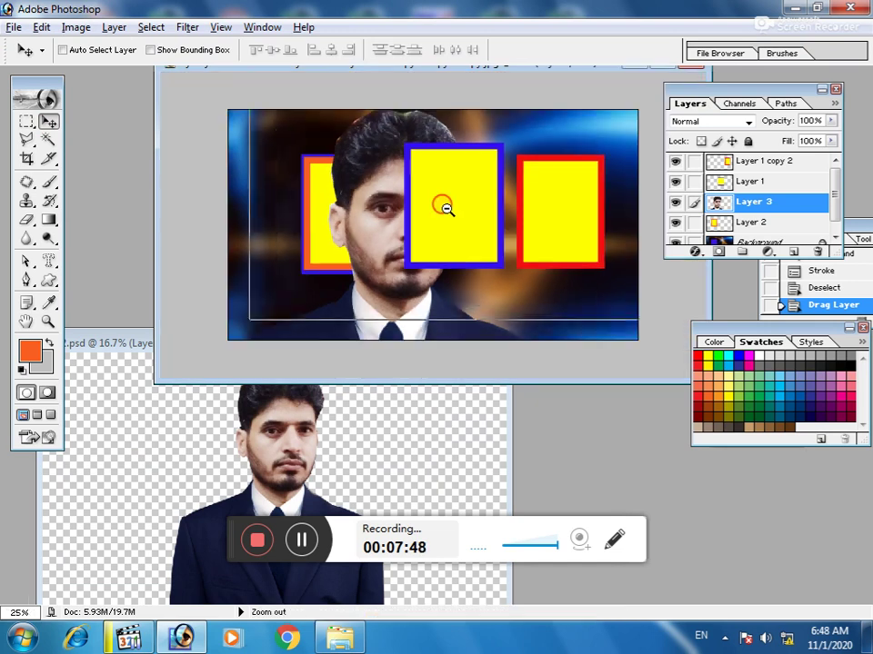
{"action": "mouse_move", "coordinate": [444, 202]}
{"action": "left_mouse_down"}
{"action": "mouse_move", "coordinate": [461, 225]}
{"action": "mouse_move", "coordinate": [411, 212]}
{"action": "left_mouse_up"}
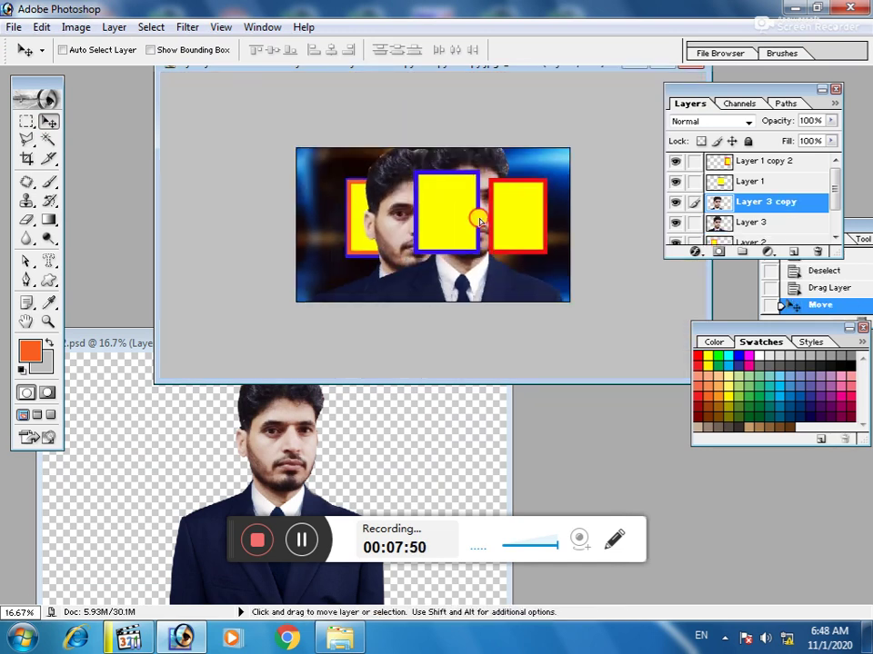
{"action": "key", "text": "ctrl+z"}
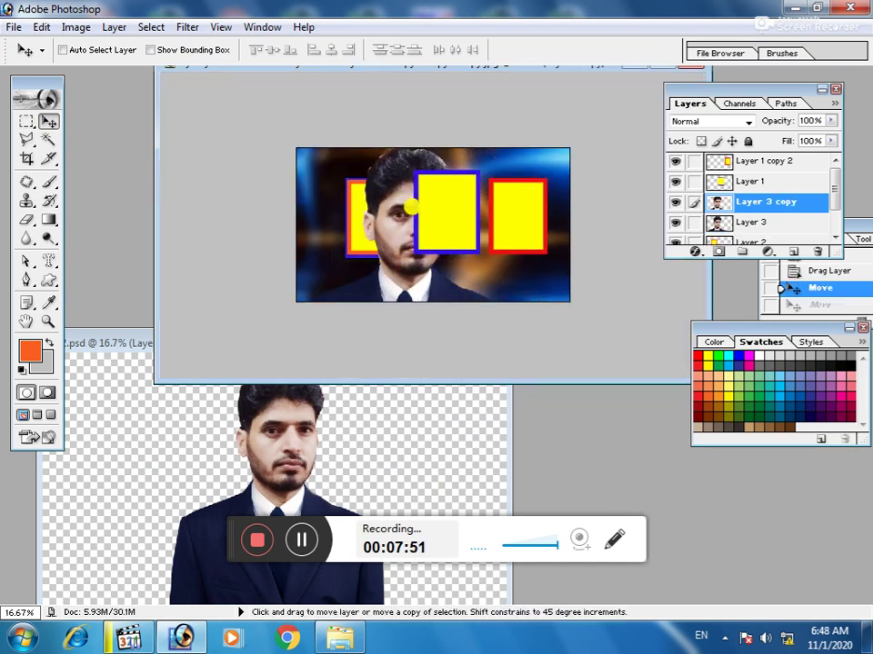
{"action": "left_click", "coordinate": [666, 66]}
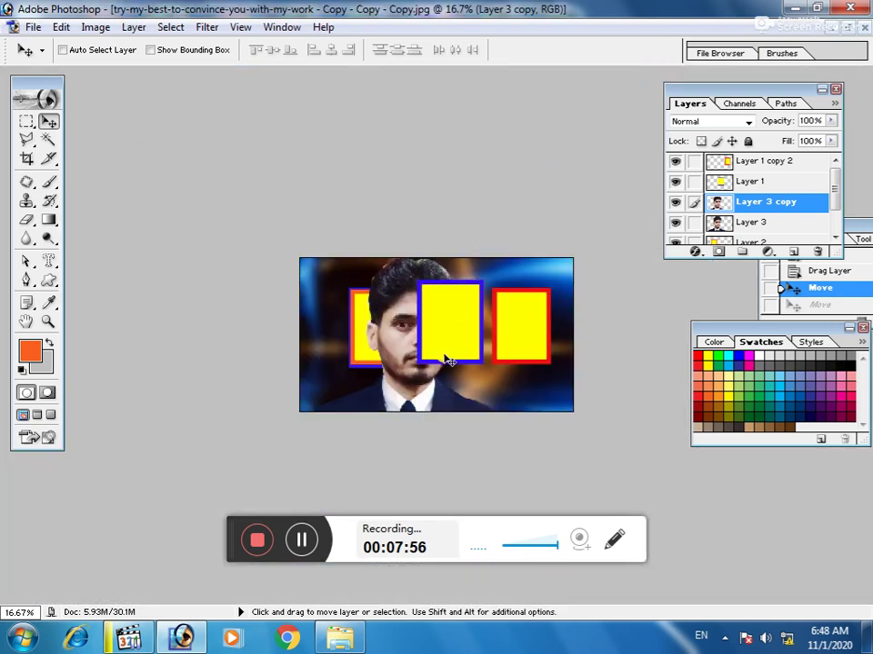
Step: Scale down the copy of the man's photo with Free Transform
{"action": "key", "text": "ctrl+t"}
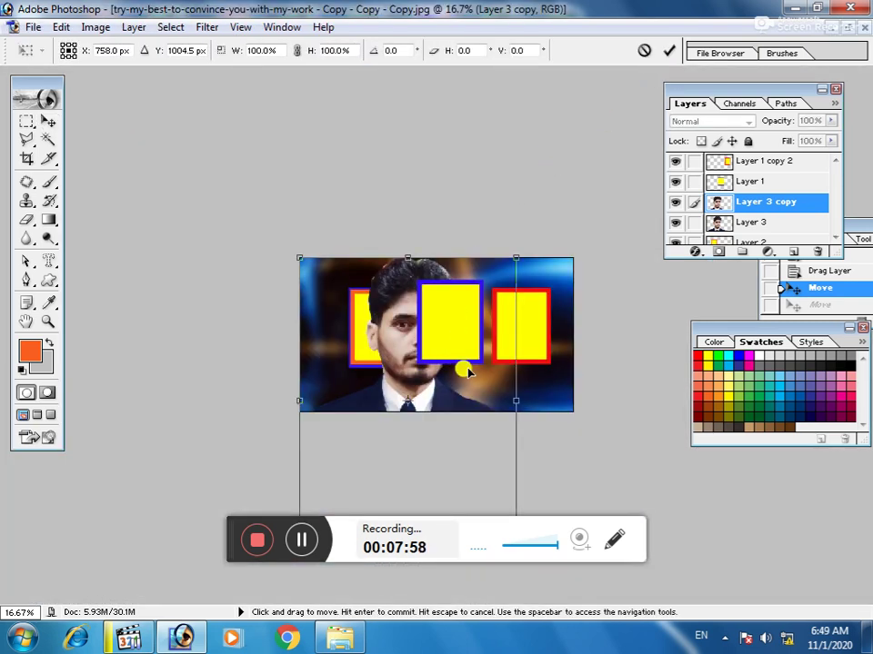
{"action": "left_click", "coordinate": [432, 340], "text": "alt"}
{"action": "left_click", "coordinate": [433, 337], "text": "alt"}
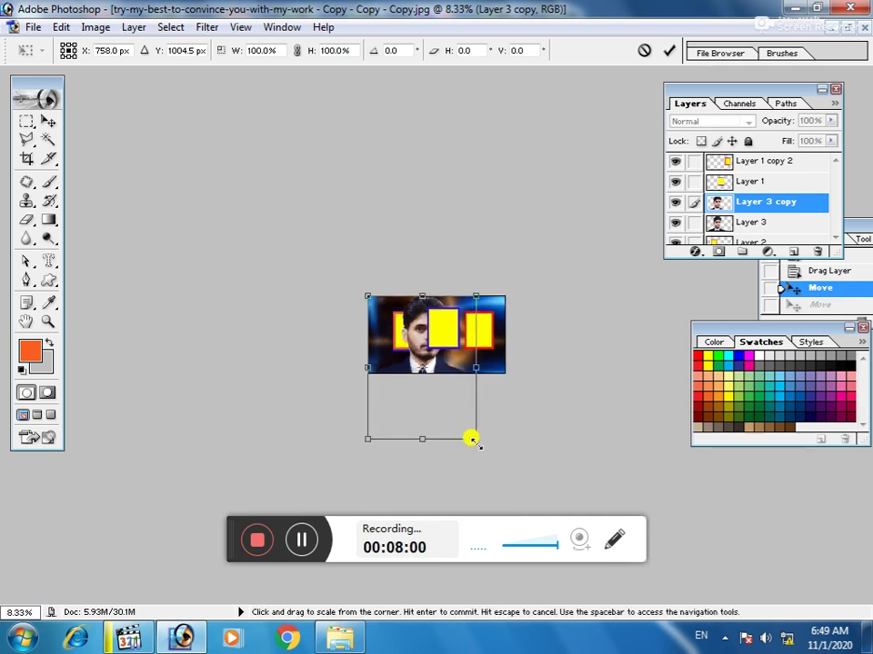
{"action": "mouse_move", "coordinate": [472, 440]}
{"action": "left_mouse_down"}
{"action": "mouse_move", "coordinate": [409, 335]}
{"action": "mouse_move", "coordinate": [427, 351]}
{"action": "mouse_move", "coordinate": [355, 356]}
{"action": "left_mouse_up"}
{"action": "key", "text": "Return"}
Step: Delete the duplicate photo layer, zoom back to 33.3% and Free Transform Layer 3
{"action": "right_click", "coordinate": [413, 353]}
{"action": "left_click", "coordinate": [431, 360]}
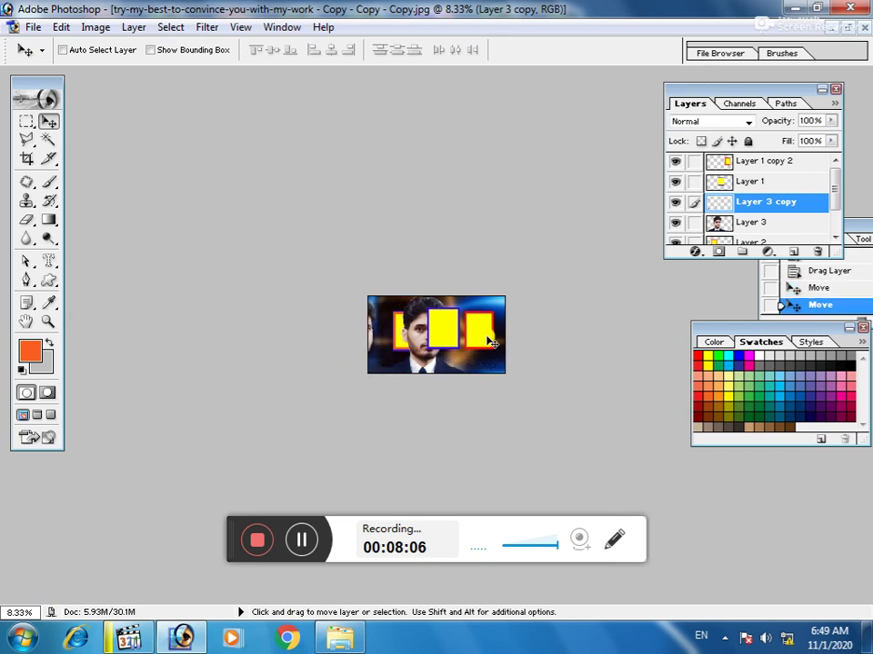
{"action": "key", "text": "ctrl+alt+z"}
{"action": "left_click_drag", "start_coordinate": [413, 361], "coordinate": [366, 359]}
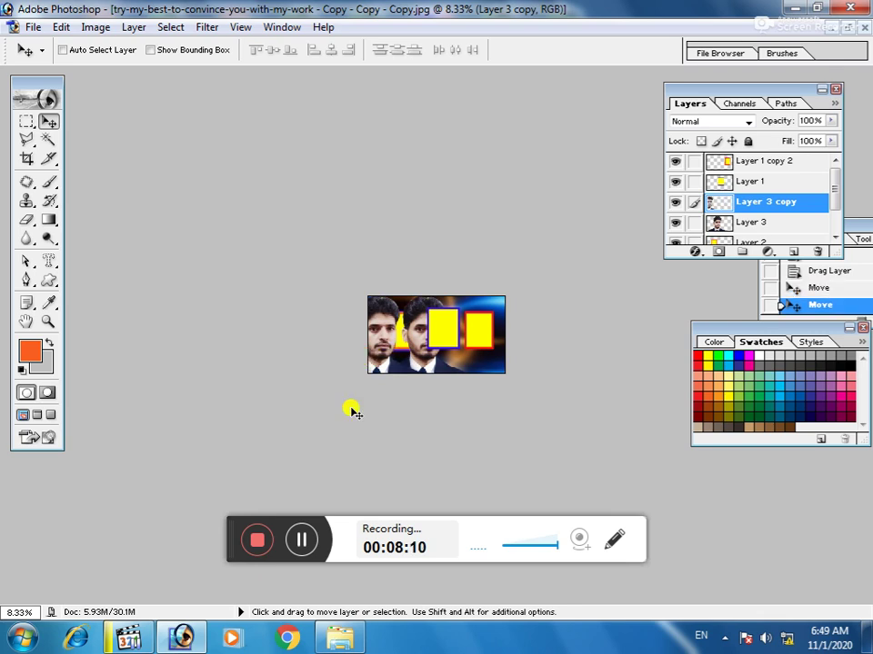
{"action": "key", "text": "Delete"}
{"action": "key", "text": "ctrl+plus"}
{"action": "key", "text": "ctrl+plus"}
{"action": "key", "text": "ctrl+plus"}
{"action": "key", "text": "ctrl+t"}
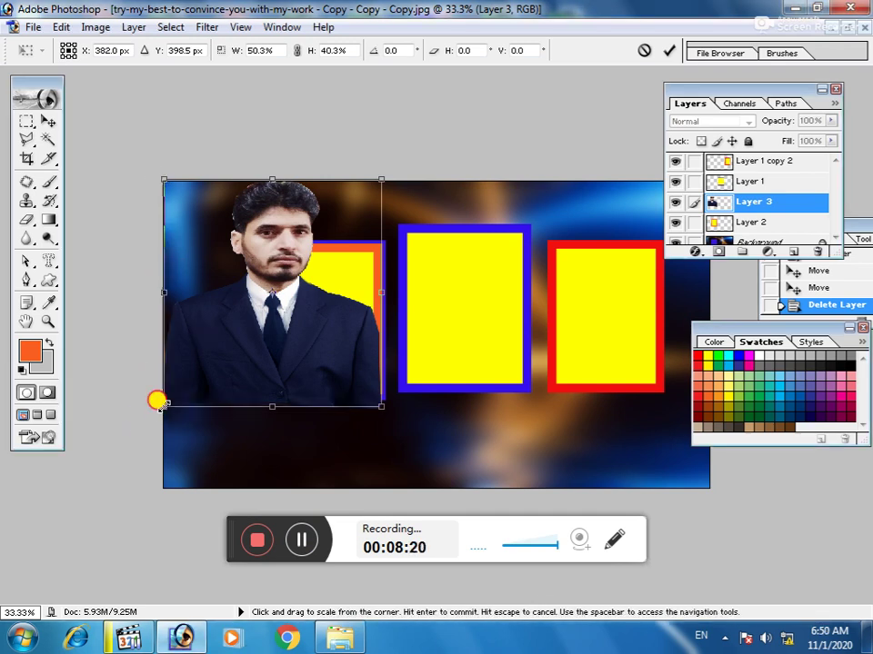
Step: Scale the photo down into the left frame, undoing an accidental grey fill
{"action": "left_click_drag", "start_coordinate": [161, 409], "coordinate": [269, 282]}
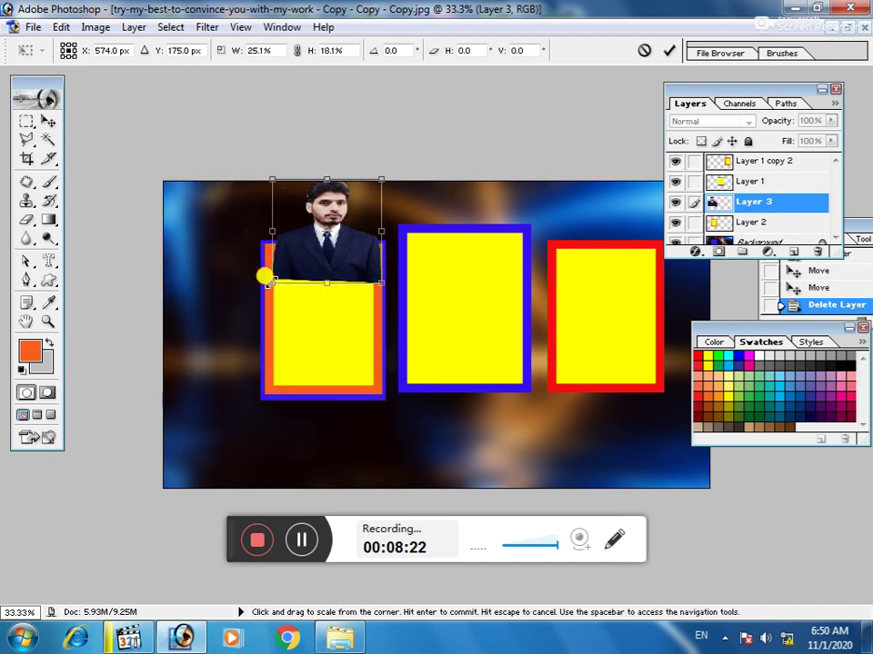
{"action": "left_click_drag", "start_coordinate": [306, 233], "coordinate": [310, 346]}
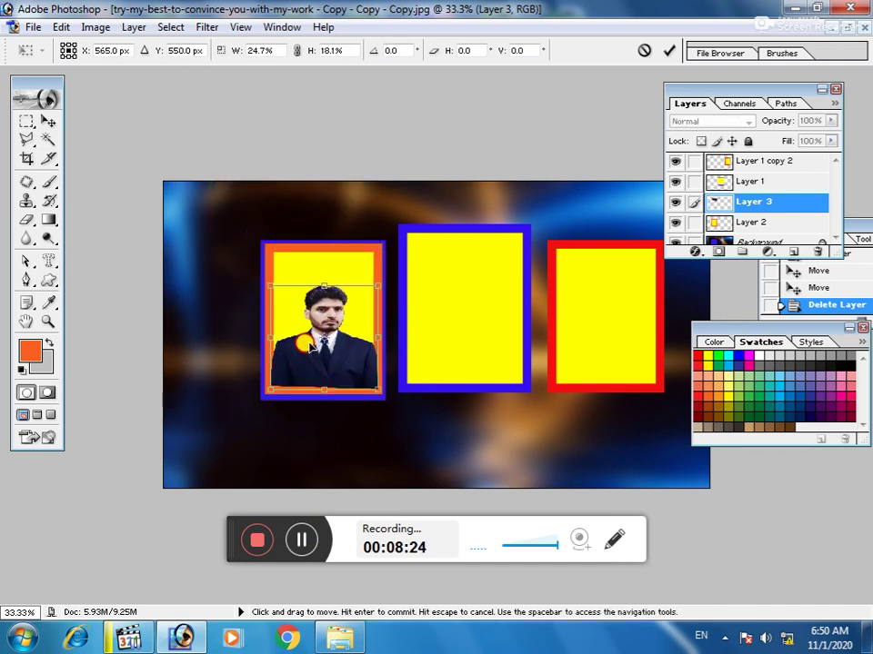
{"action": "left_click_drag", "start_coordinate": [261, 275], "coordinate": [270, 275]}
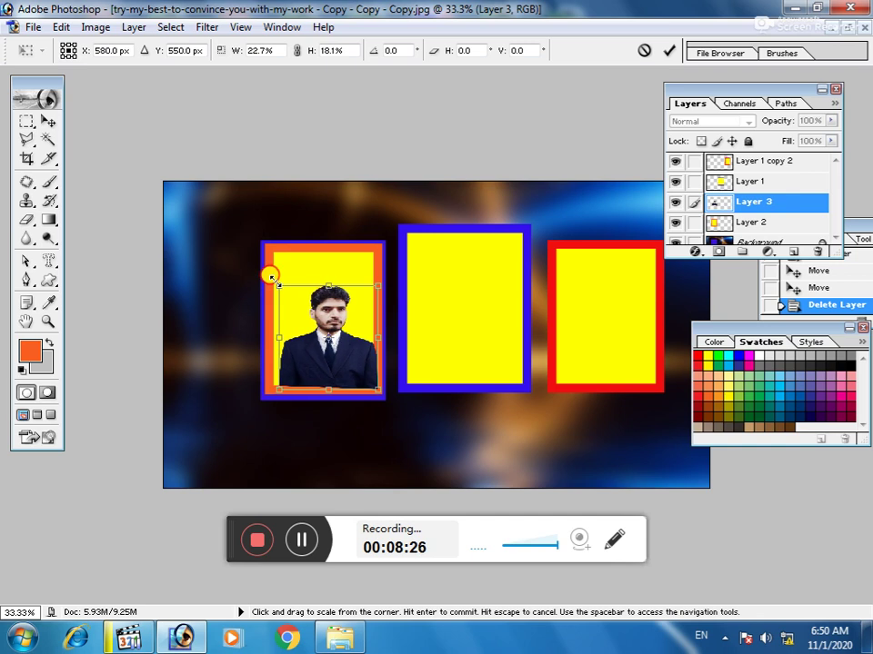
{"action": "left_click_drag", "start_coordinate": [306, 360], "coordinate": [301, 358]}
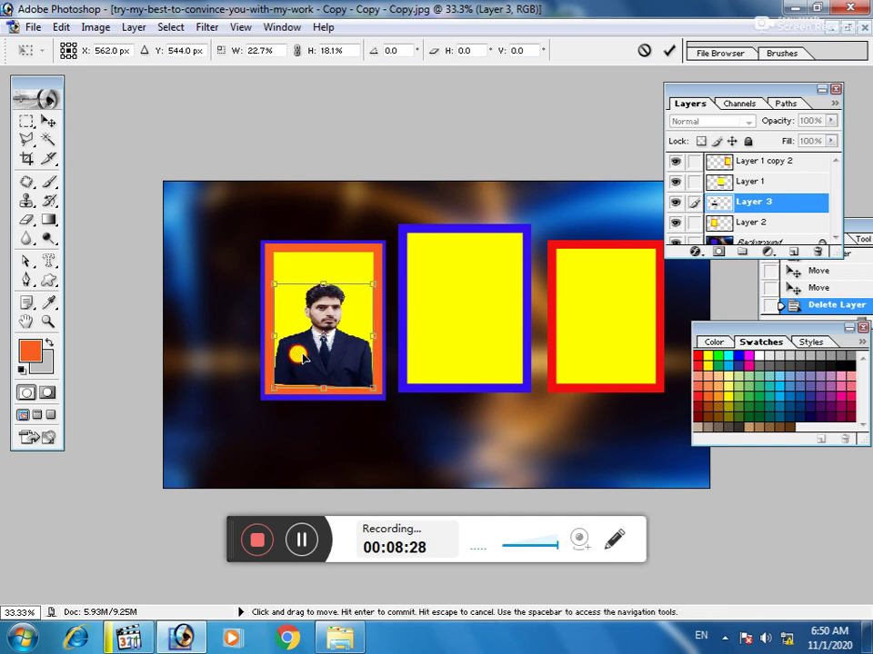
{"action": "left_click_drag", "start_coordinate": [373, 272], "coordinate": [373, 263]}
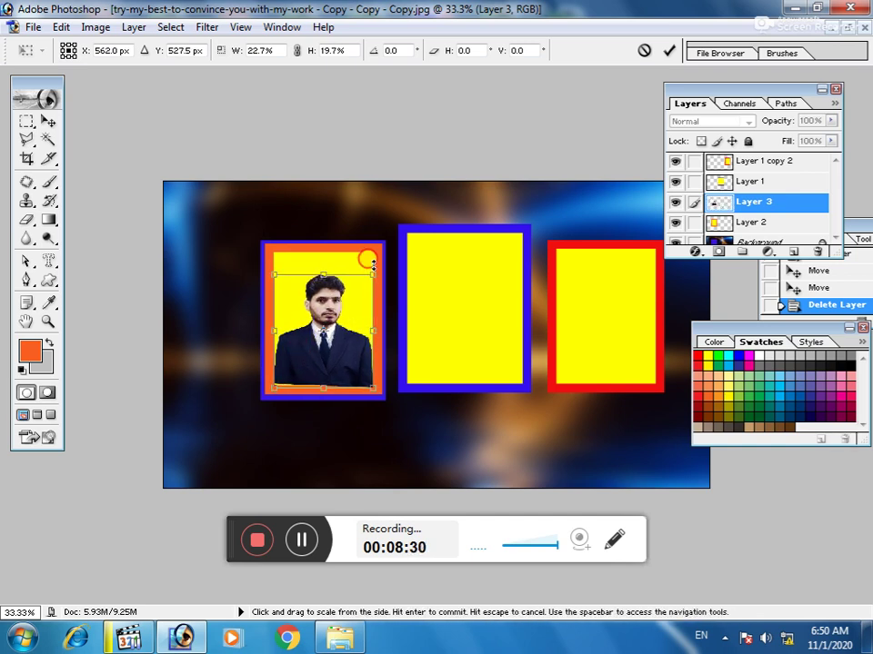
{"action": "key", "text": "Return"}
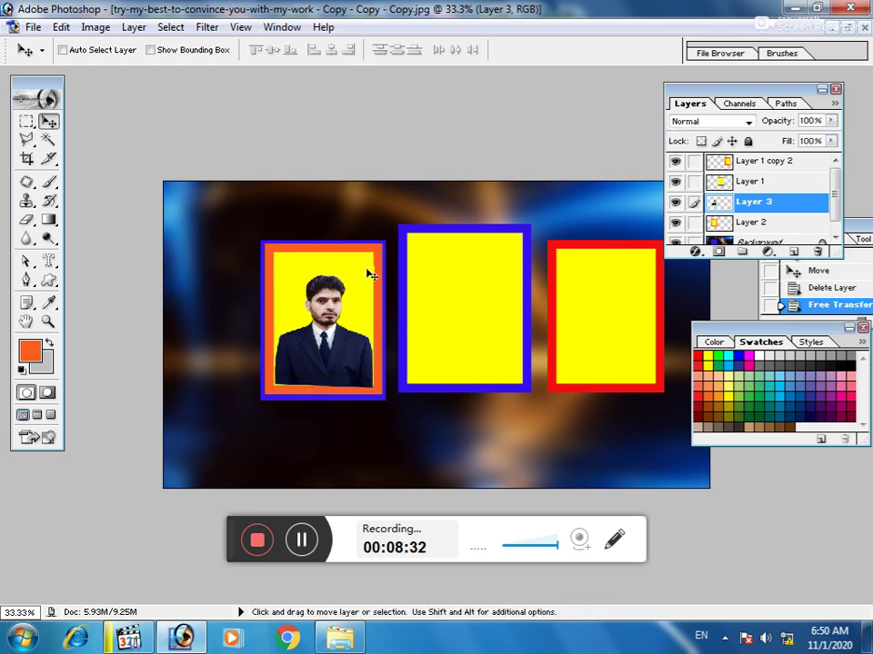
{"action": "key", "text": "ctrl+BackSpace"}
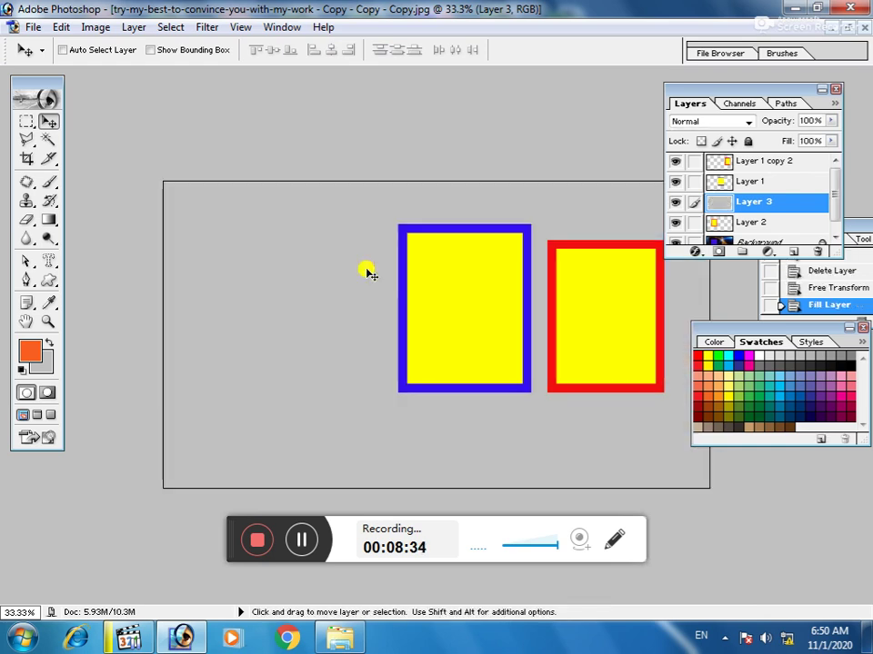
{"action": "key", "text": "ctrl+z"}
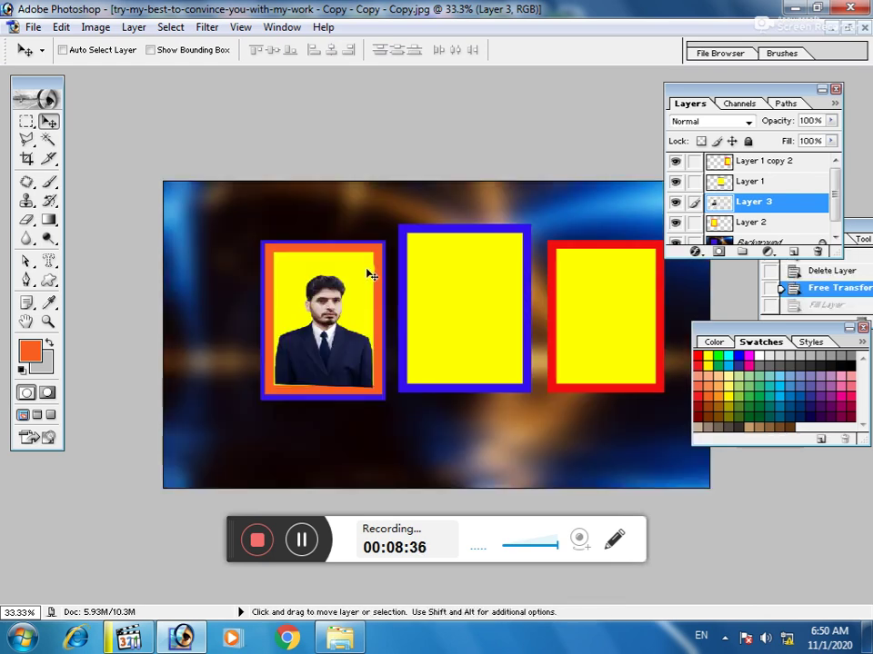
{"action": "left_click_drag", "start_coordinate": [338, 357], "coordinate": [333, 356]}
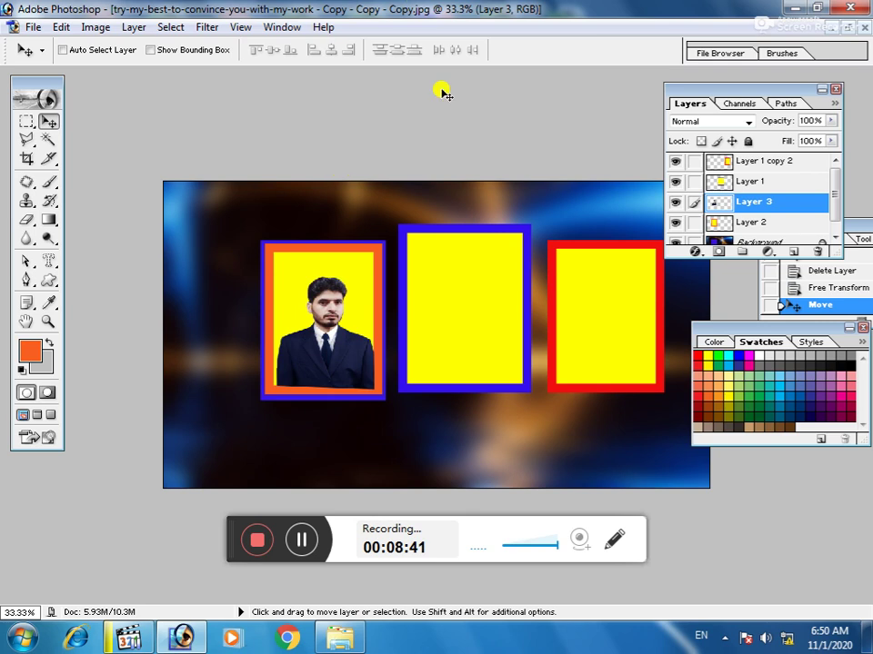
Step: Add a Hide All layer mask and paint the face and suit back with a small white brush
{"action": "left_click", "coordinate": [132, 27]}
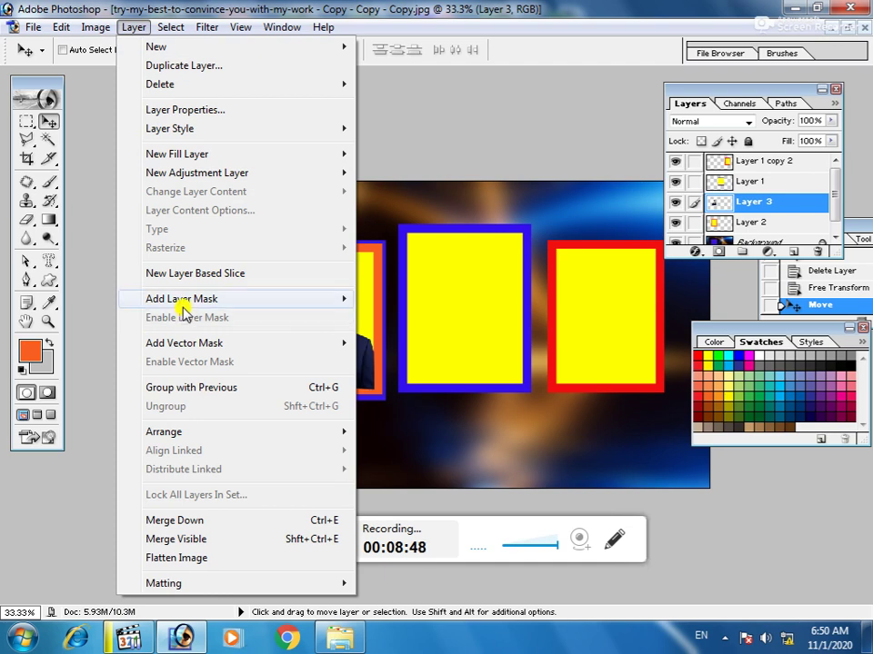
{"action": "mouse_move", "coordinate": [182, 298]}
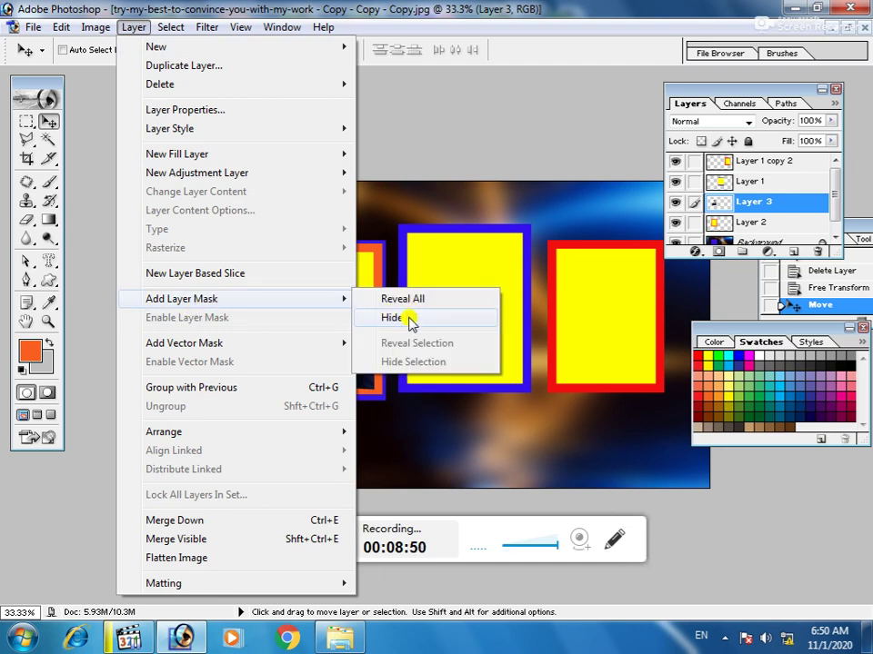
{"action": "left_click", "coordinate": [410, 322]}
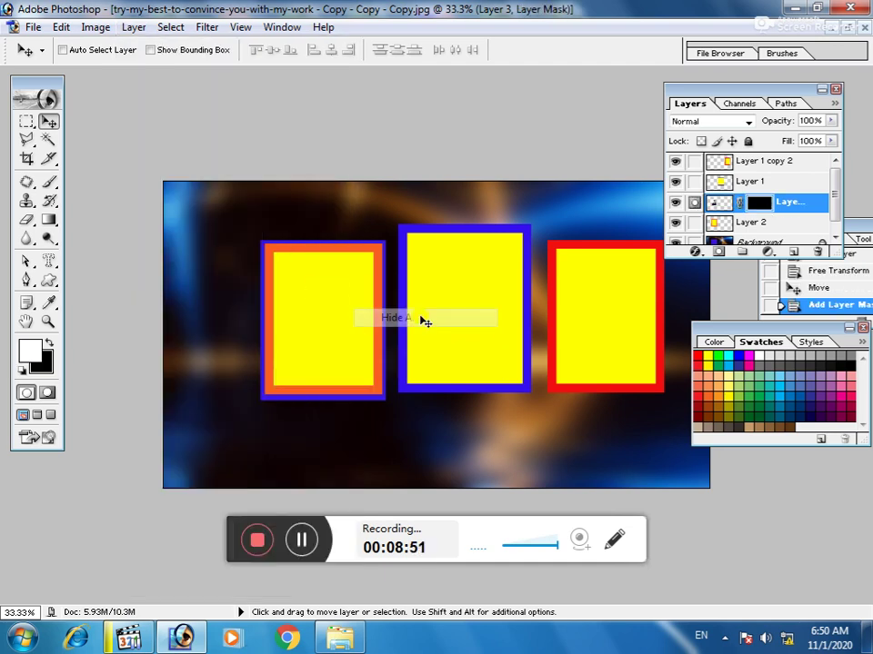
{"action": "left_click", "coordinate": [50, 186]}
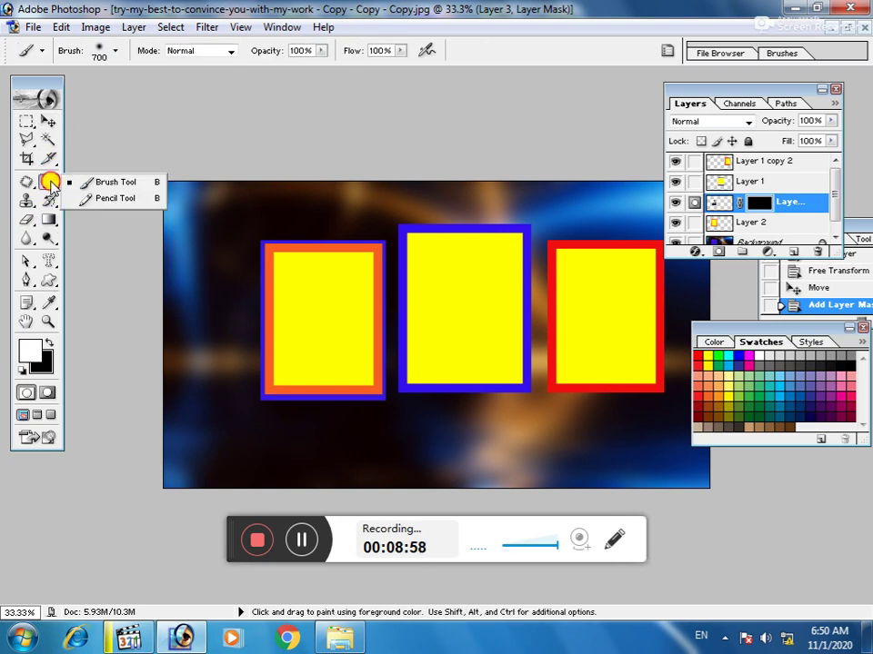
{"action": "left_click", "coordinate": [115, 181]}
{"action": "key", "text": "bracketleft"}
{"action": "key", "text": "bracketleft"}
{"action": "key", "text": "bracketleft"}
{"action": "key", "text": "bracketleft"}
{"action": "mouse_move", "coordinate": [315, 295]}
{"action": "left_mouse_down"}
{"action": "mouse_move", "coordinate": [321, 333]}
{"action": "mouse_move", "coordinate": [302, 316]}
{"action": "mouse_move", "coordinate": [312, 312]}
{"action": "mouse_move", "coordinate": [334, 336]}
{"action": "mouse_move", "coordinate": [315, 322]}
{"action": "mouse_move", "coordinate": [312, 338]}
{"action": "mouse_move", "coordinate": [312, 331]}
{"action": "left_mouse_up"}
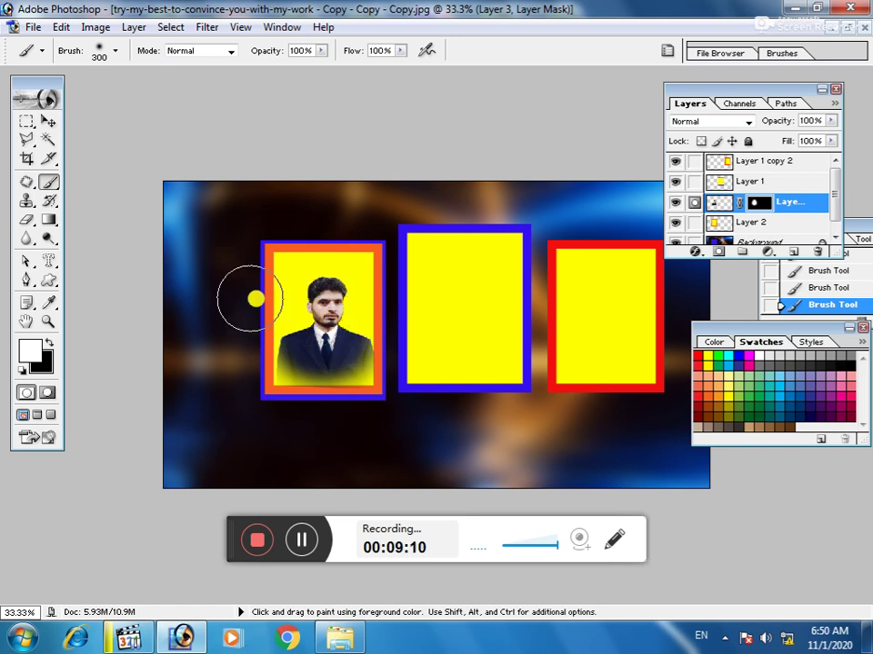
{"action": "mouse_move", "coordinate": [336, 291]}
{"action": "left_mouse_down"}
{"action": "mouse_move", "coordinate": [305, 364]}
{"action": "mouse_move", "coordinate": [301, 321]}
{"action": "mouse_move", "coordinate": [331, 331]}
{"action": "left_mouse_up"}
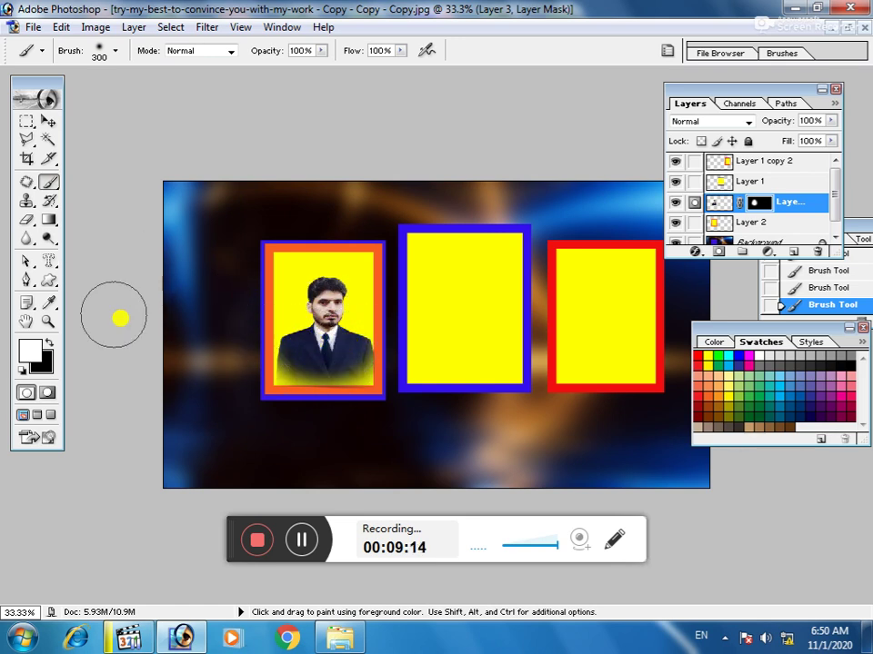
{"action": "left_click", "coordinate": [48, 121]}
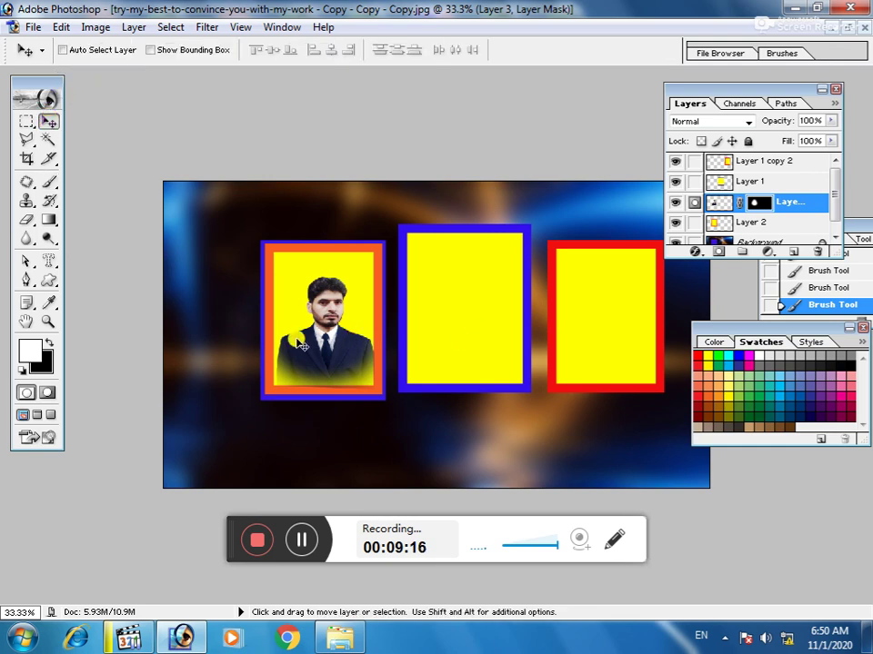
Step: Alt-drag a copy of the faded photo into the middle frame and bring it to the top
{"action": "mouse_move", "coordinate": [302, 340]}
{"action": "left_mouse_down"}
{"action": "mouse_move", "coordinate": [457, 345]}
{"action": "mouse_move", "coordinate": [327, 342]}
{"action": "left_mouse_up"}
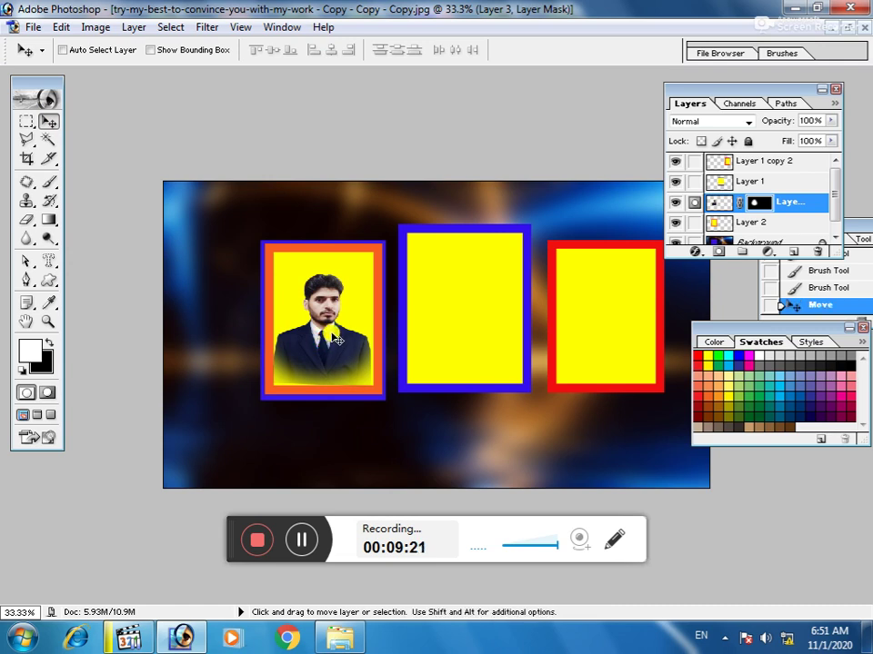
{"action": "key", "text": "alt+shift"}
{"action": "left_click_drag", "start_coordinate": [335, 330], "coordinate": [445, 332]}
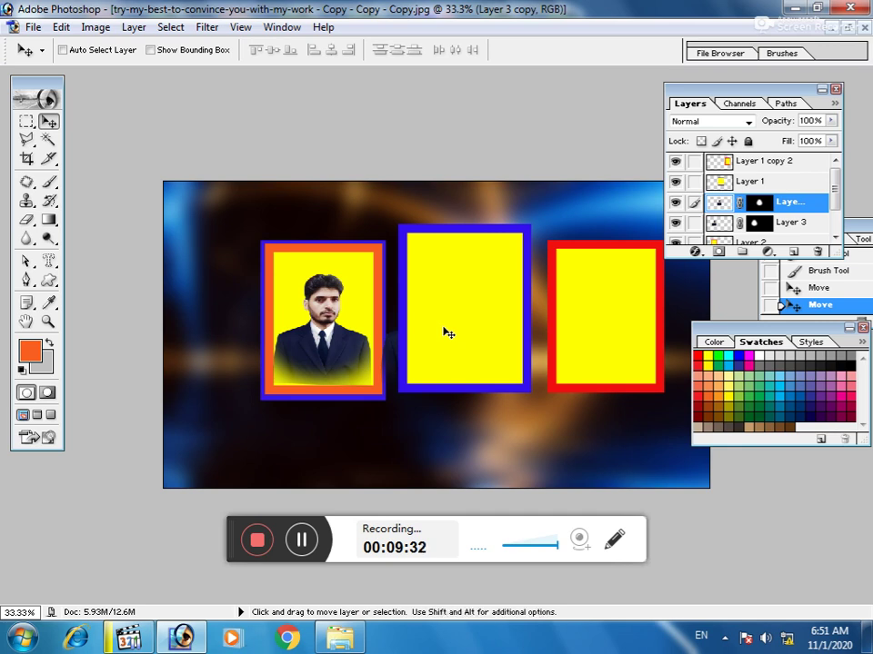
{"action": "key", "text": "ctrl+bracketleft"}
{"action": "key", "text": "ctrl+bracketleft"}
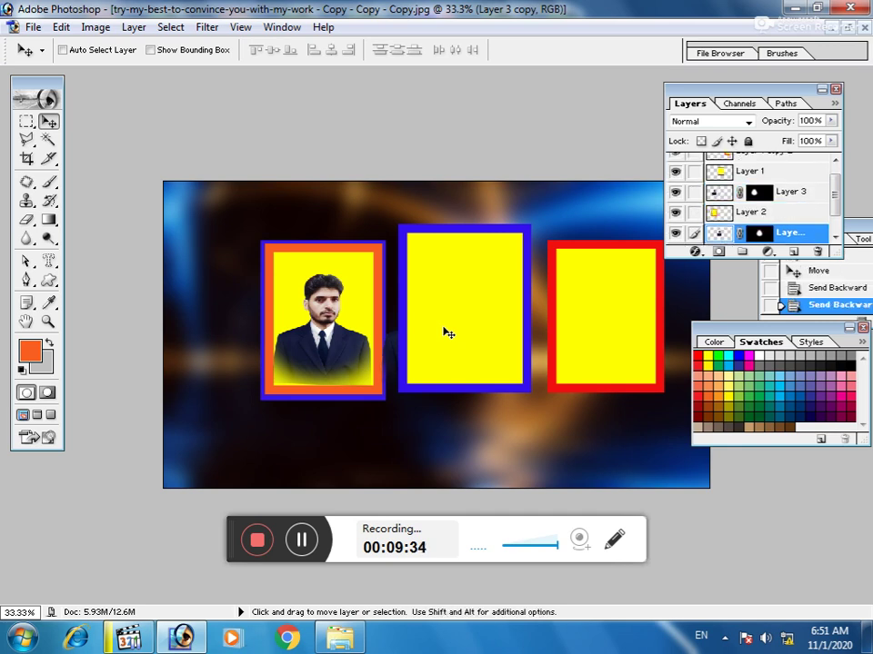
{"action": "key", "text": "ctrl+bracketright"}
{"action": "key", "text": "ctrl+bracketright"}
{"action": "key", "text": "ctrl+bracketright"}
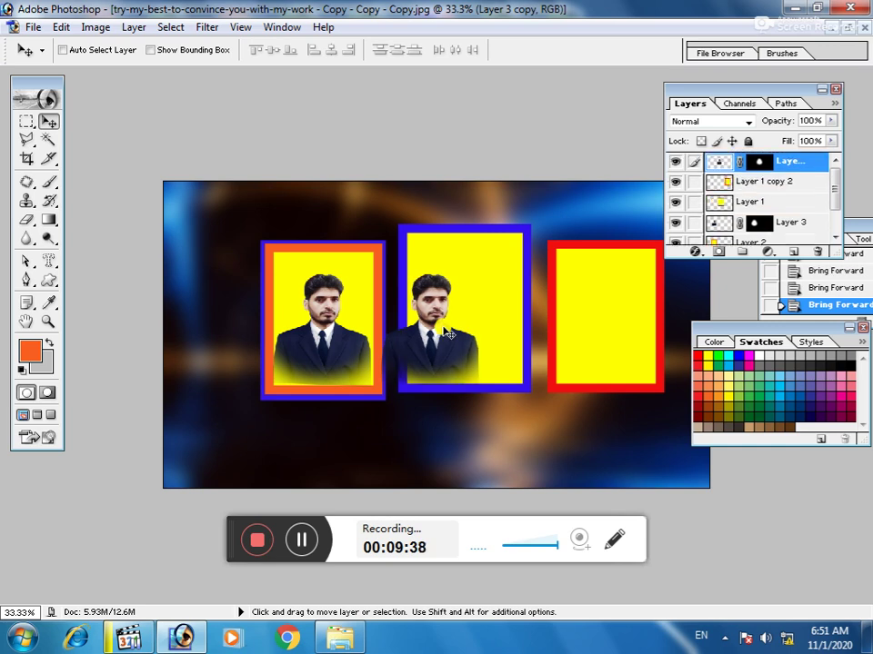
{"action": "right_click", "coordinate": [455, 342]}
{"action": "left_click", "coordinate": [468, 333]}
{"action": "left_click_drag", "start_coordinate": [445, 337], "coordinate": [486, 339]}
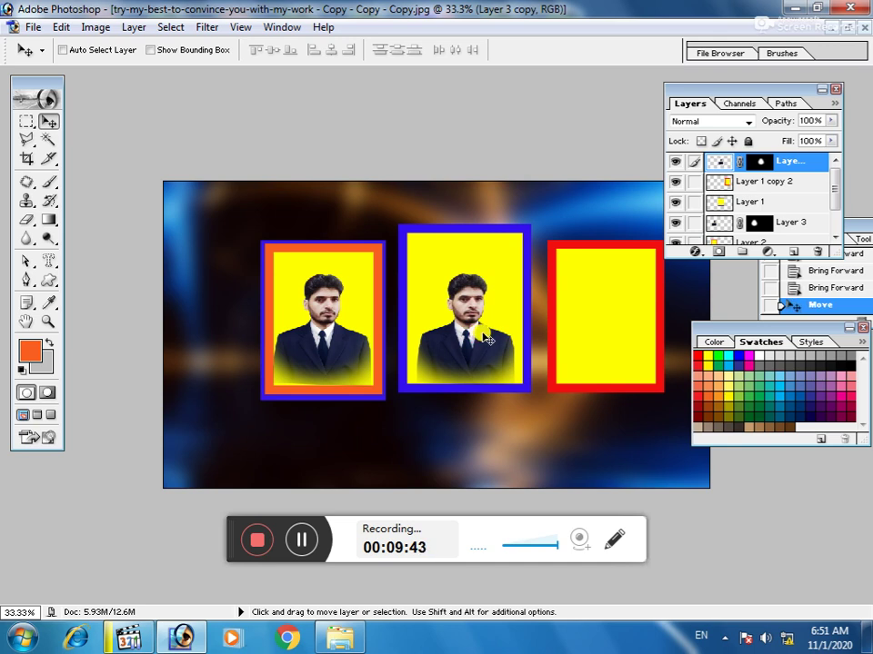
Step: Enlarge the middle photo to about 114% × 120% so it fills the frame
{"action": "key", "text": "ctrl+t"}
{"action": "mouse_move", "coordinate": [510, 273]}
{"action": "left_mouse_down"}
{"action": "mouse_move", "coordinate": [523, 258]}
{"action": "mouse_move", "coordinate": [514, 243]}
{"action": "left_mouse_up"}
{"action": "left_click_drag", "start_coordinate": [481, 360], "coordinate": [480, 346]}
{"action": "key", "text": "Return"}
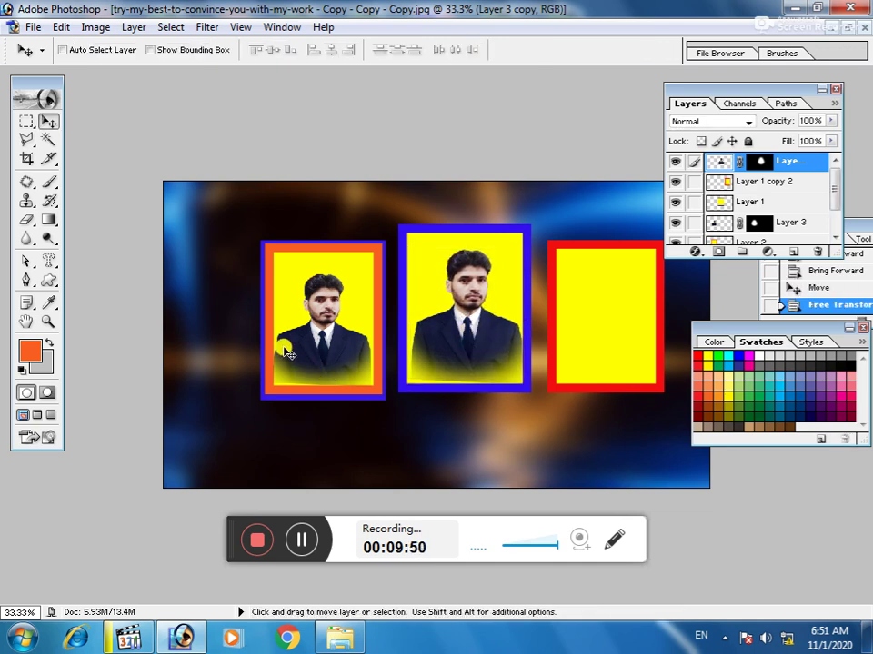
{"action": "right_click", "coordinate": [314, 338]}
{"action": "left_click", "coordinate": [343, 352]}
Step: Alt-drag a copy of Layer 3 into the red right frame, raise it and nudge it into place
{"action": "left_click_drag", "start_coordinate": [343, 352], "coordinate": [589, 354]}
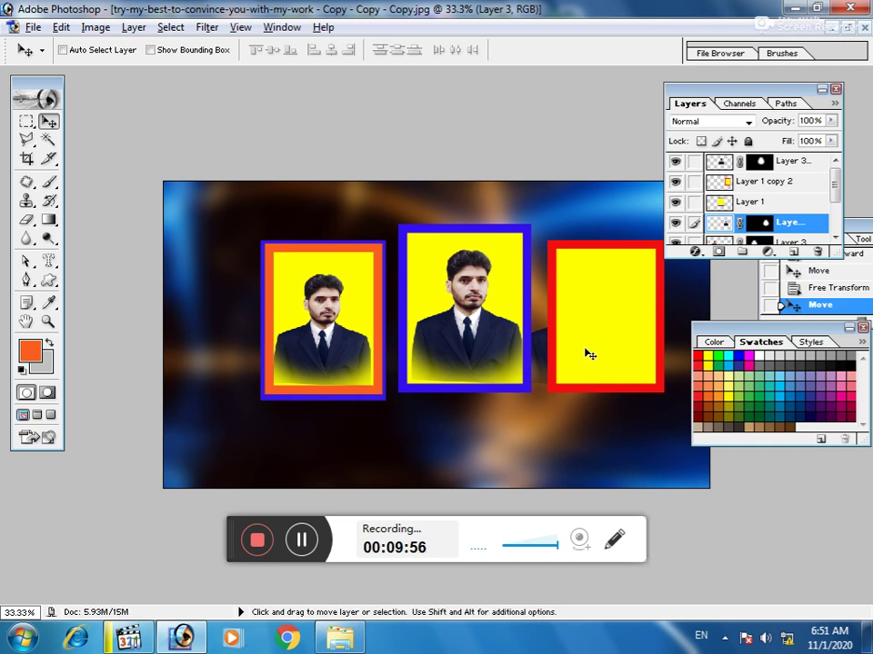
{"action": "key", "text": "ctrl+bracketright"}
{"action": "key", "text": "ctrl+bracketright"}
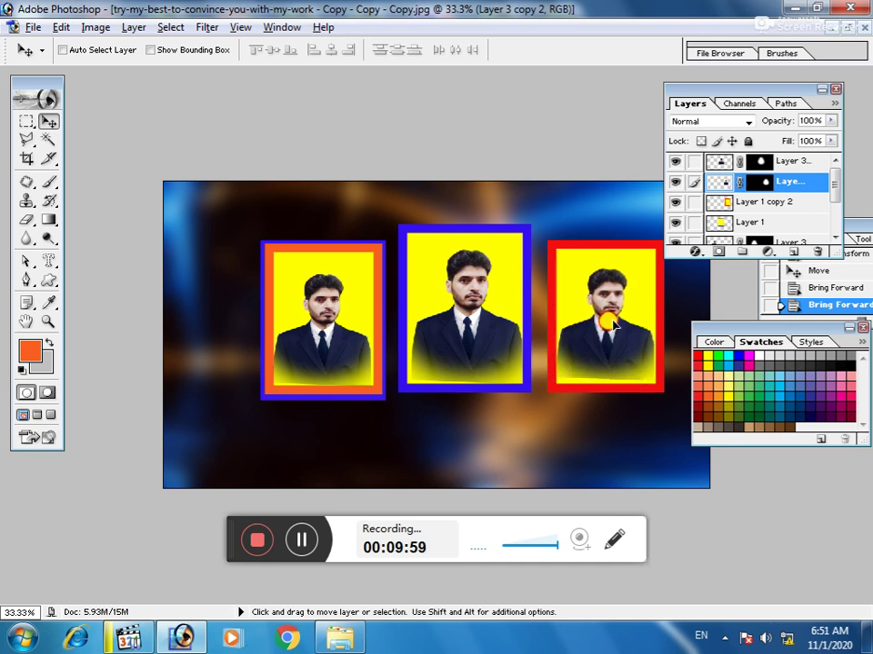
{"action": "mouse_move", "coordinate": [605, 324]}
{"action": "left_mouse_down"}
{"action": "mouse_move", "coordinate": [612, 322]}
{"action": "mouse_move", "coordinate": [611, 337]}
{"action": "left_mouse_up"}
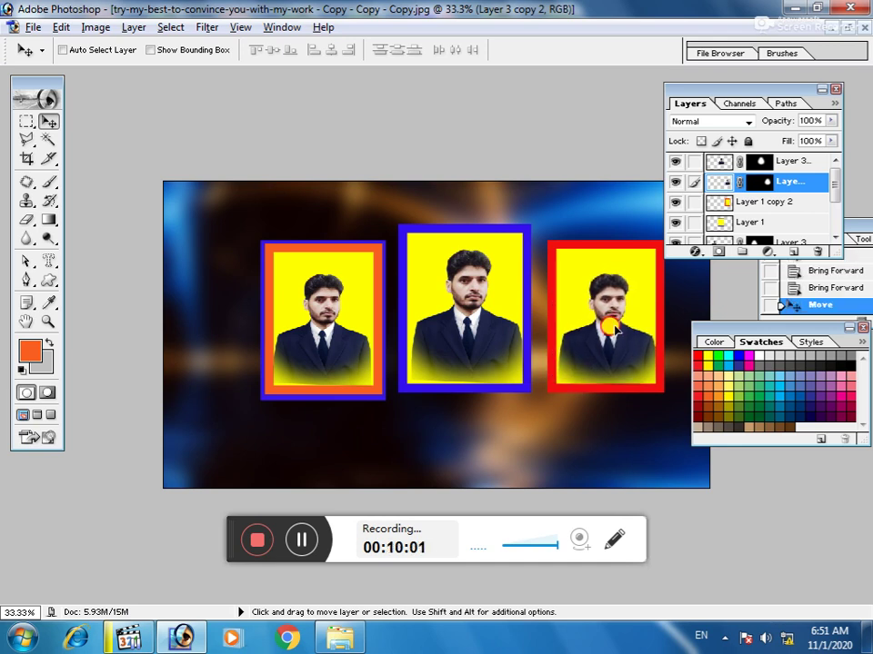